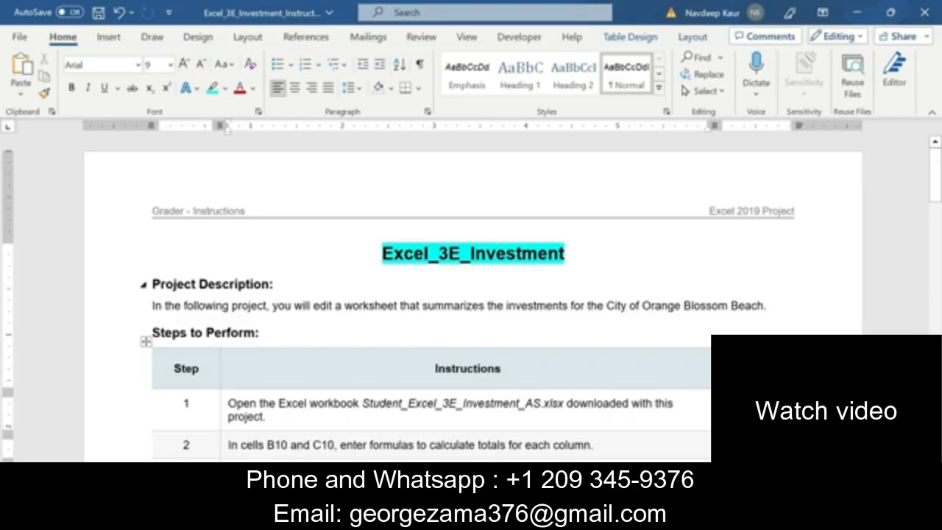
Review the project description and the instruction steps 1 to 15 in the Excel_3E_Investment instructions document
drag(153, 284, 766, 305)
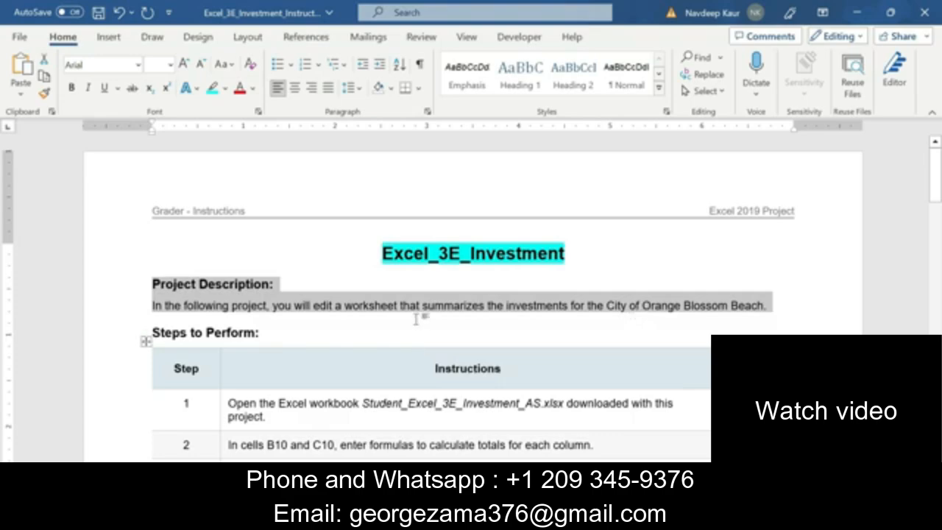
scroll(416, 320, down, 10)
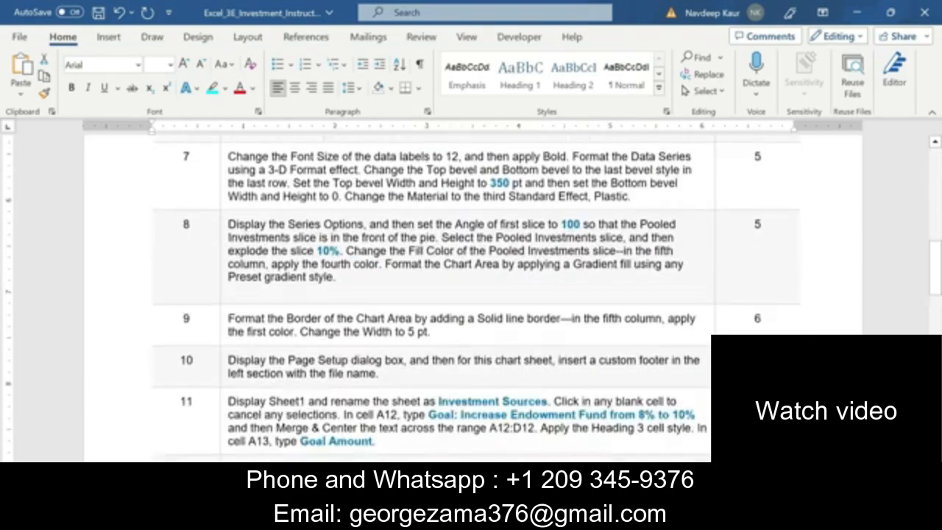
scroll(413, 324, down, 10)
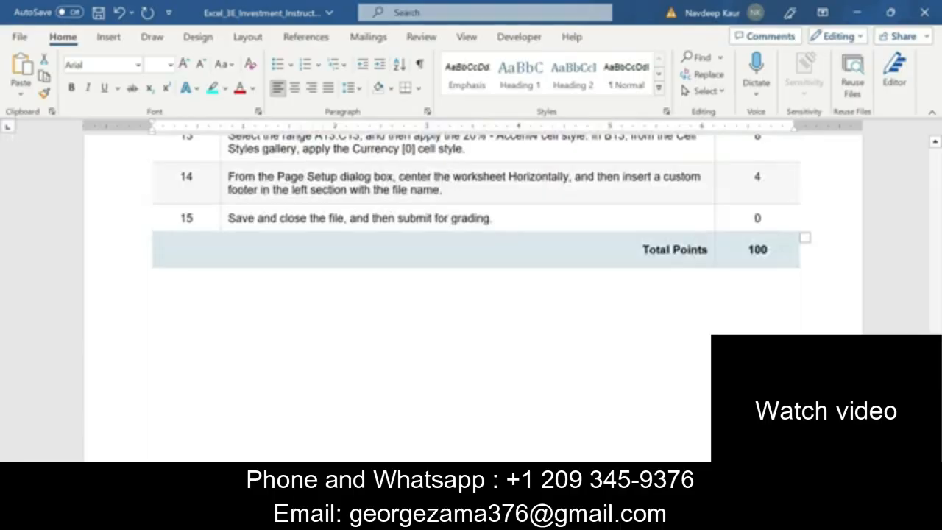
scroll(471, 221, up, 1)
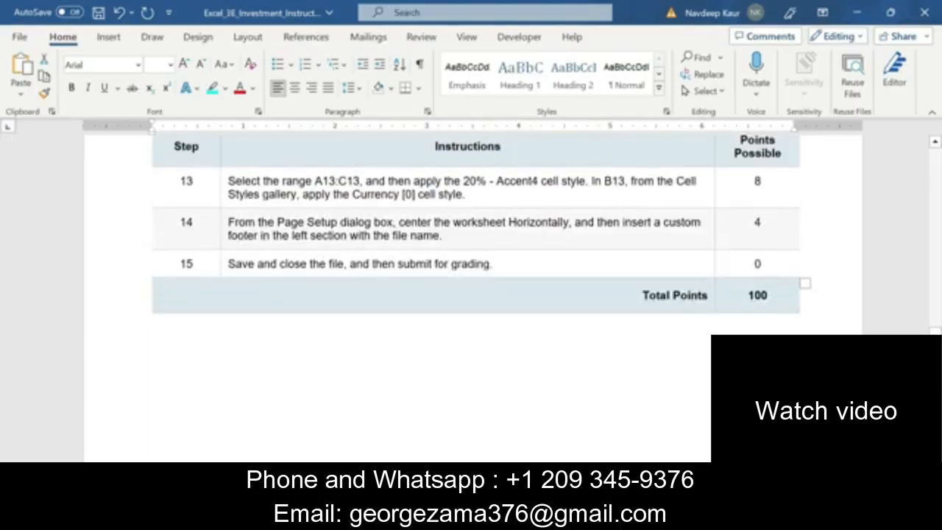
scroll(438, 278, up, 5)
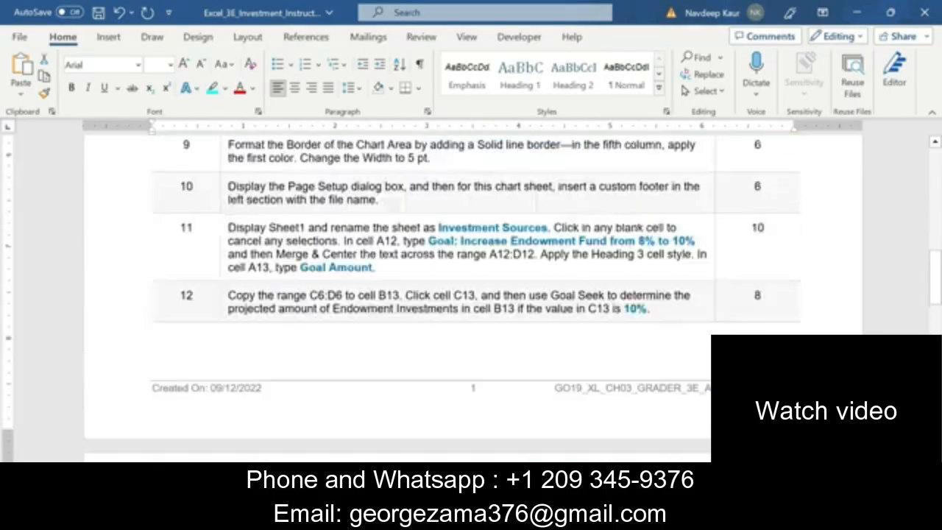
scroll(471, 294, up, 12)
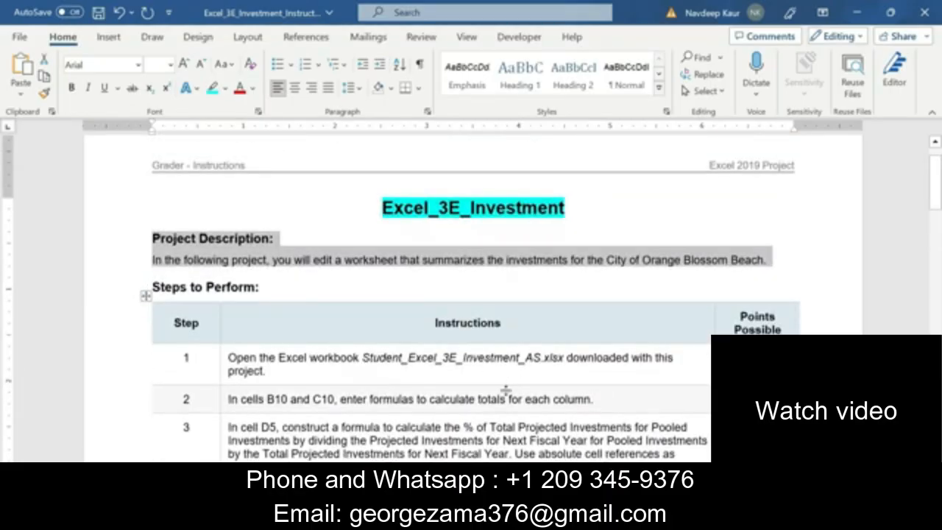
scroll(507, 391, down, 1)
scroll(471, 294, down, 15)
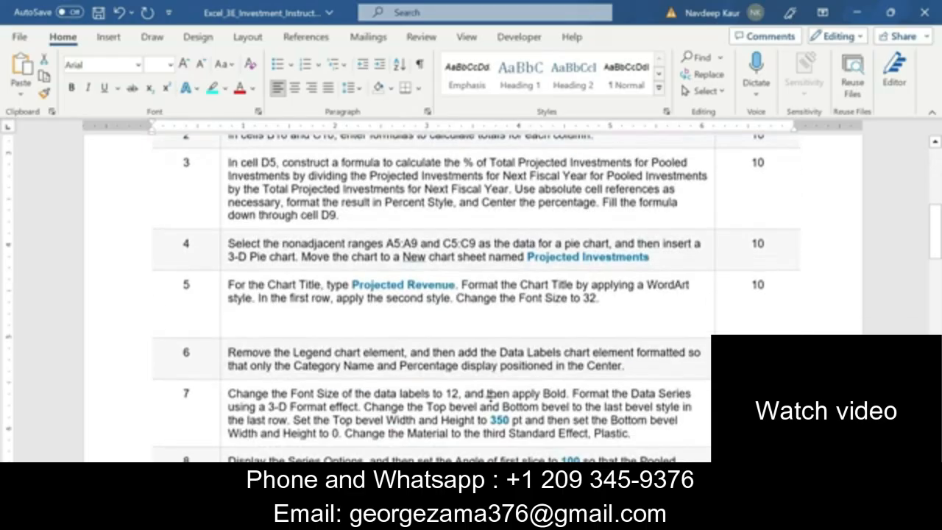
scroll(491, 397, down, 5)
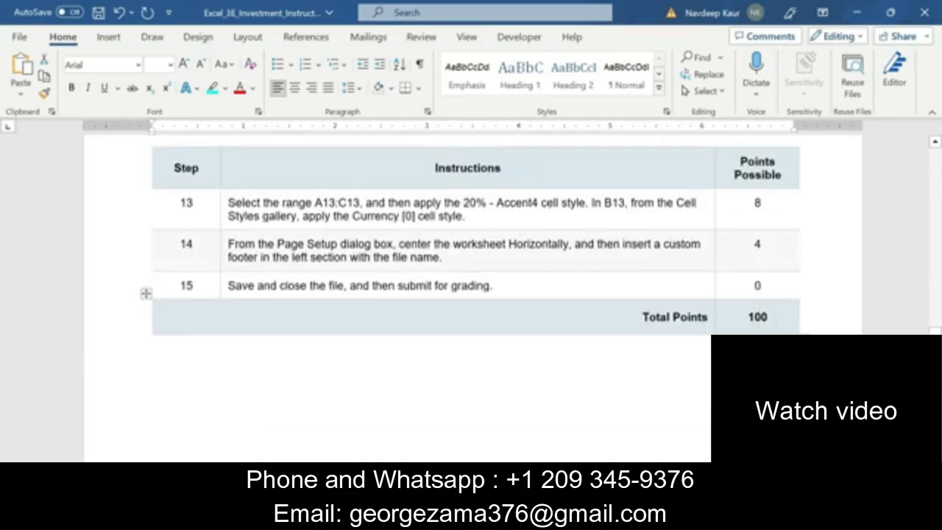
scroll(491, 397, up, 3)
scroll(491, 397, up, 5)
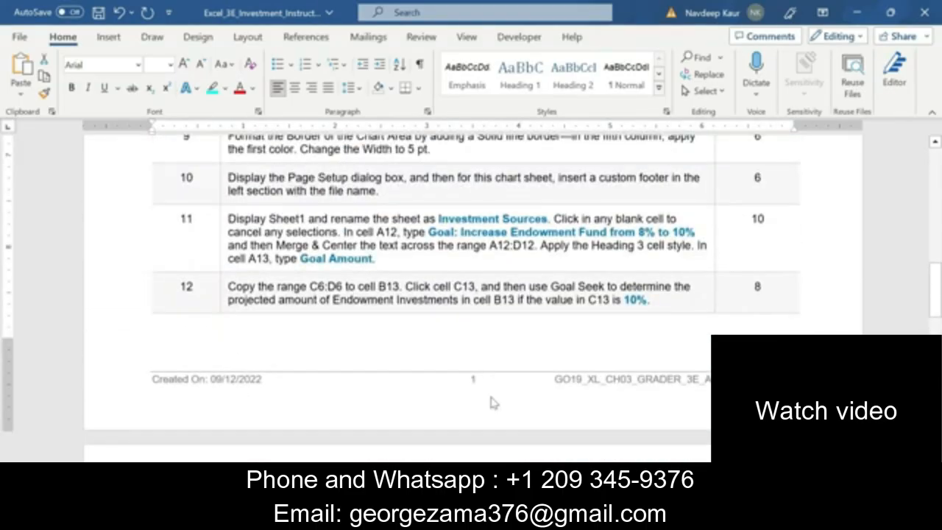
scroll(493, 402, up, 4)
scroll(493, 403, up, 2)
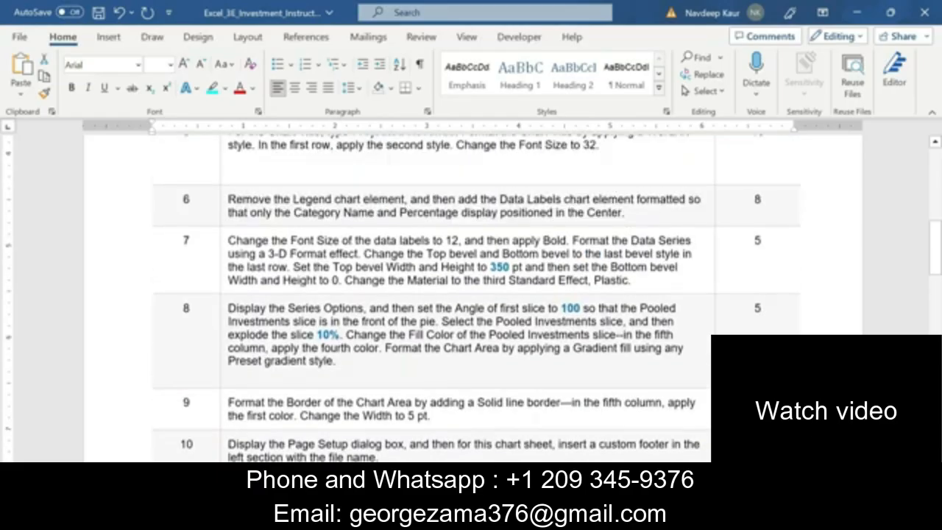
scroll(476, 298, up, 4)
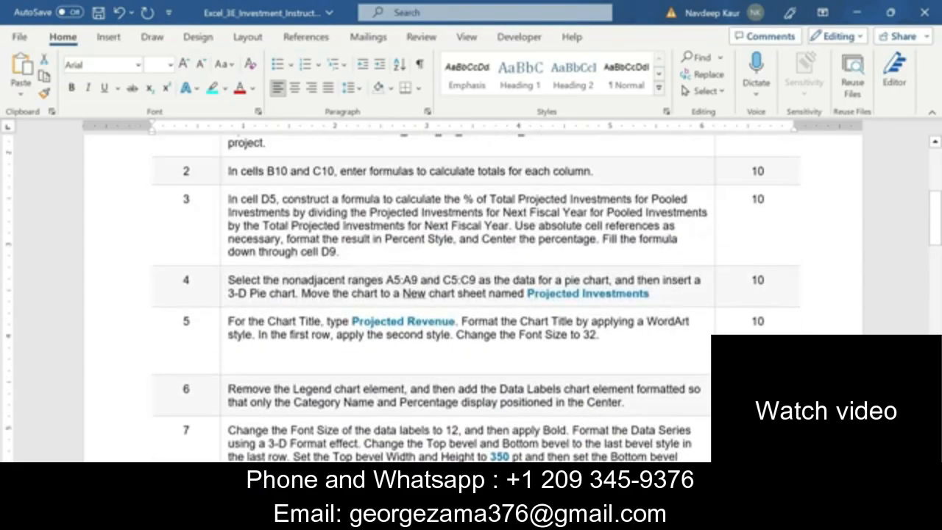
scroll(476, 298, up, 4)
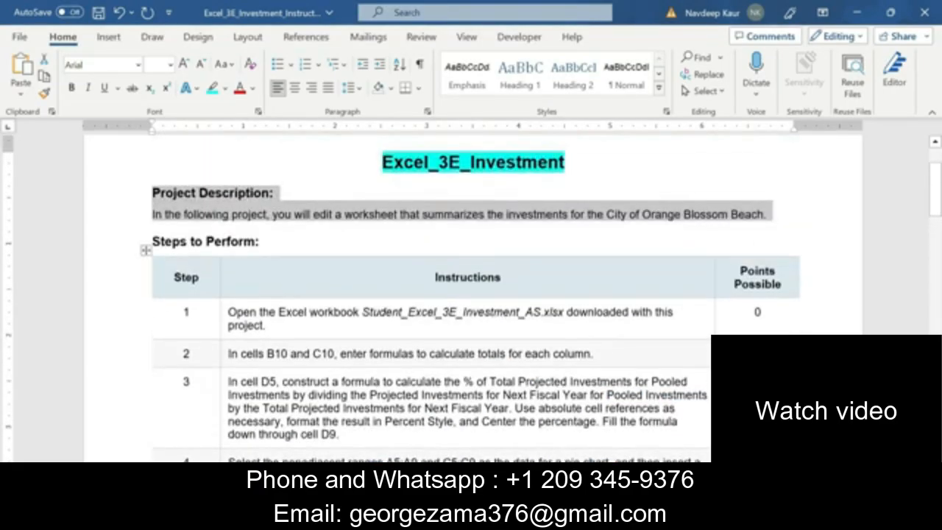
Highlight the step 1 instruction in turquoise and switch to the Excel_3E_Investment_AS workbook in Excel
triple_click(294, 326)
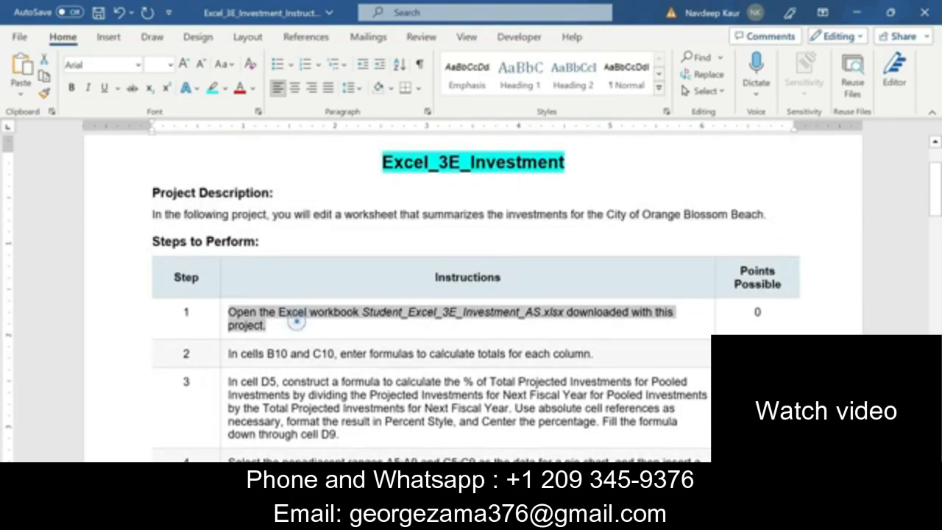
click(285, 291)
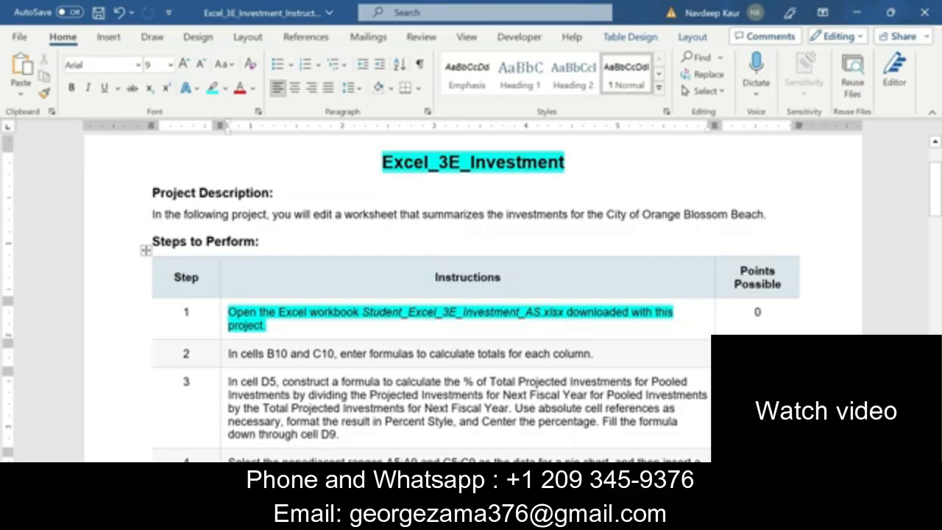
click(368, 518)
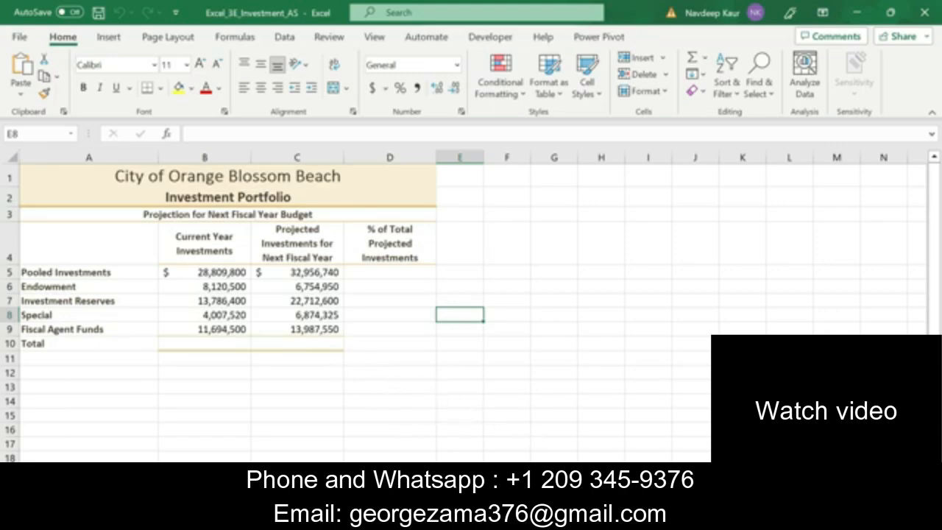
Return to the Word instructions, remove the highlight from step 1 and highlight the step 2 instruction in turquoise
key(alt+Tab)
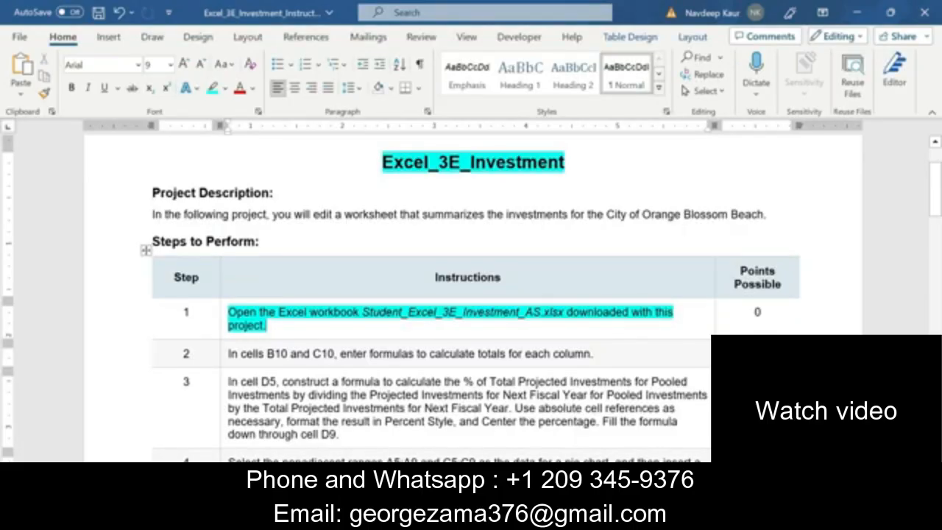
triple_click(287, 322)
click(294, 290)
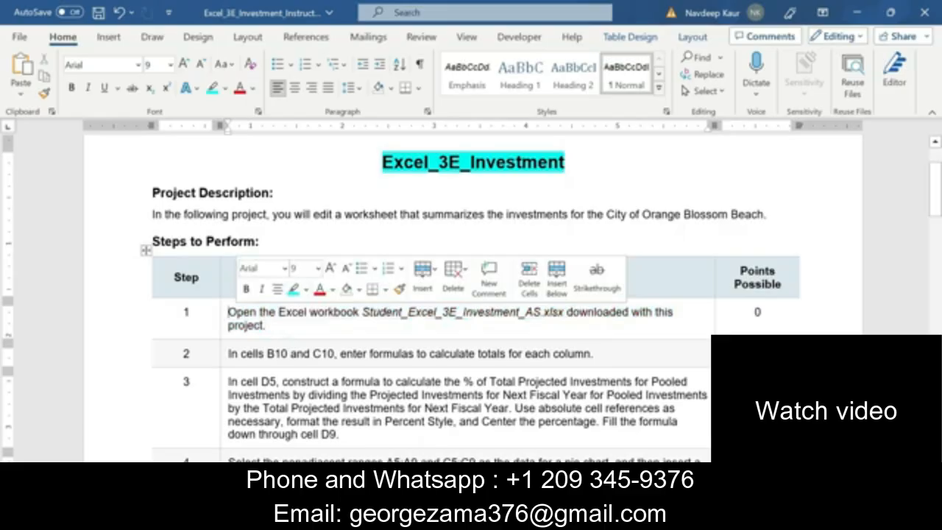
drag(594, 353, 228, 353)
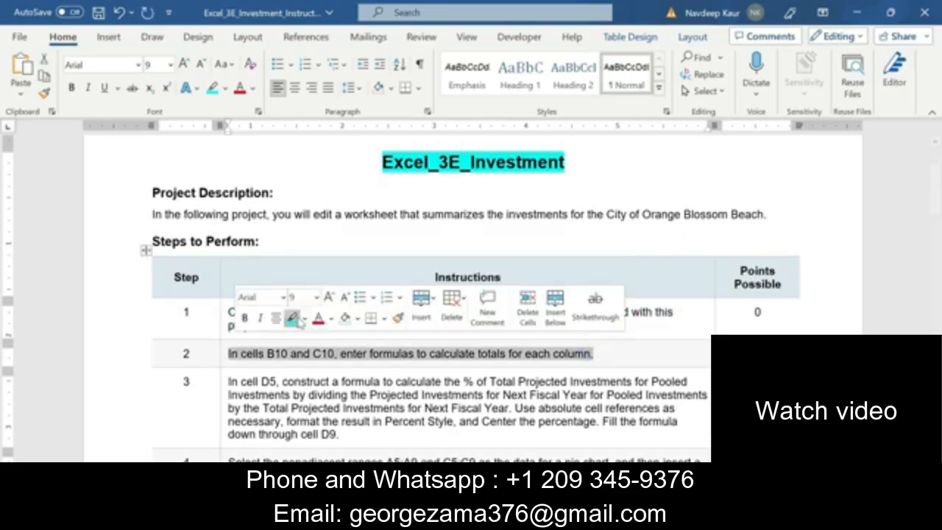
click(293, 318)
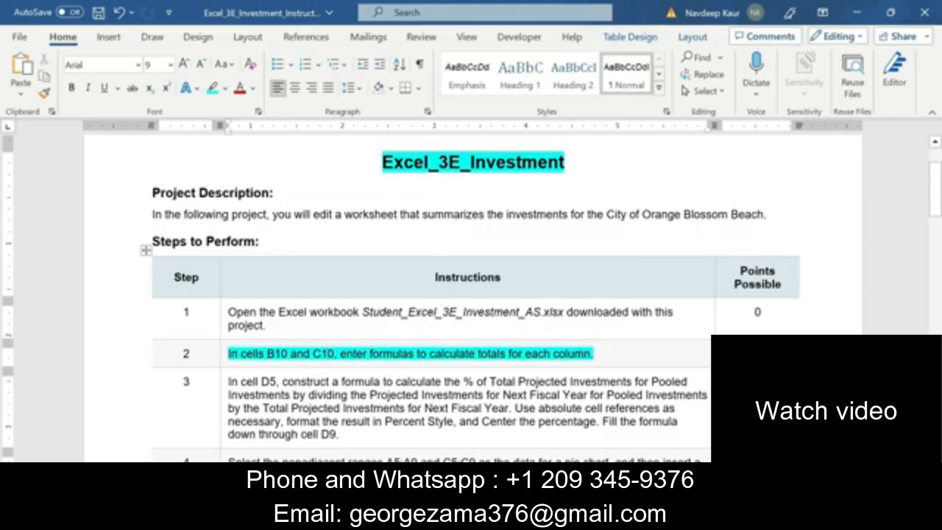
Switch to the Excel workbook and total the current year investments in cell B10 with =SUM(B5:B9)
click(330, 518)
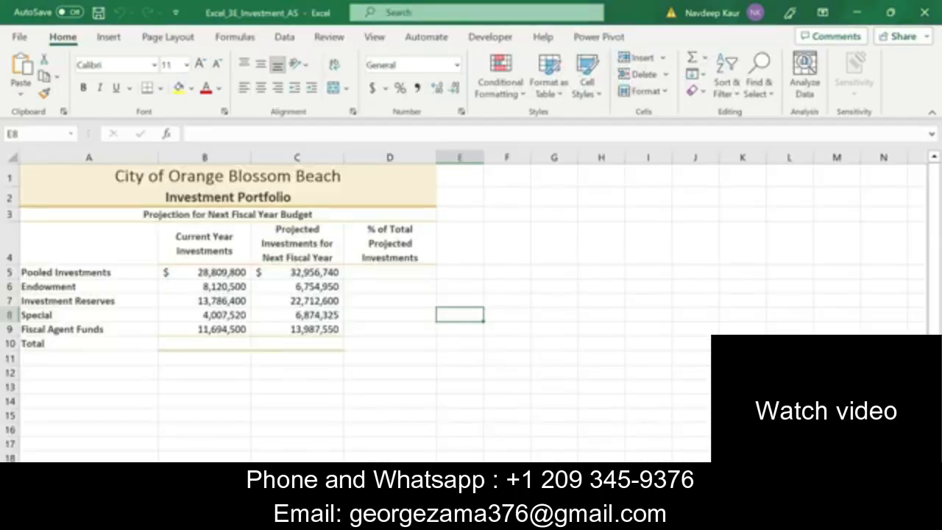
click(187, 355)
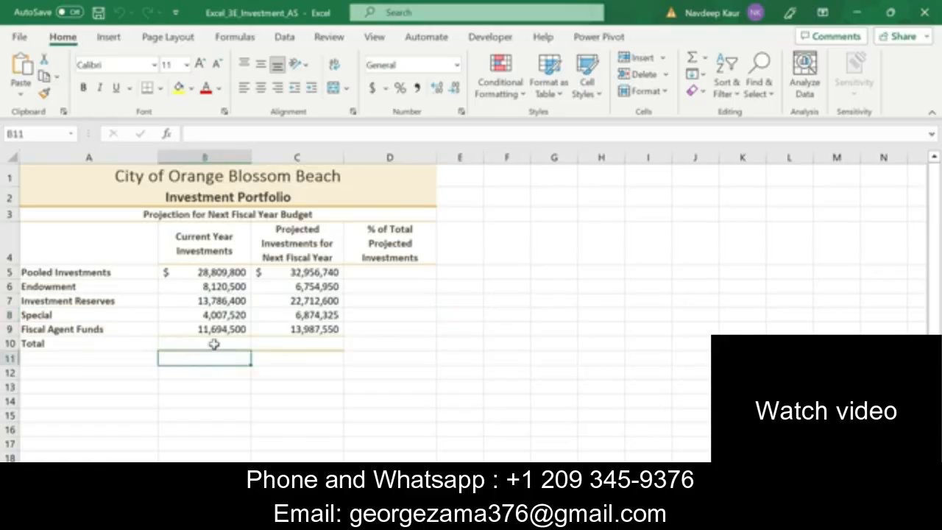
click(212, 342)
click(281, 344)
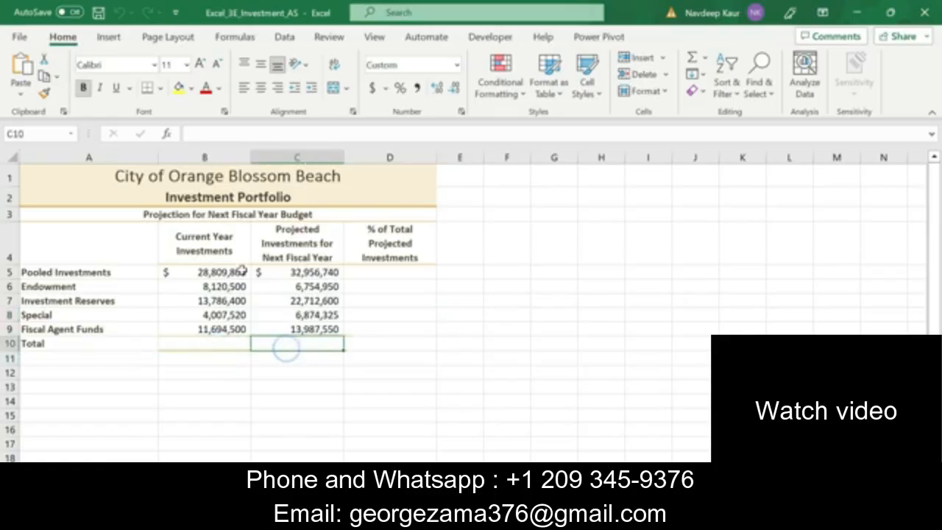
drag(229, 269, 227, 327)
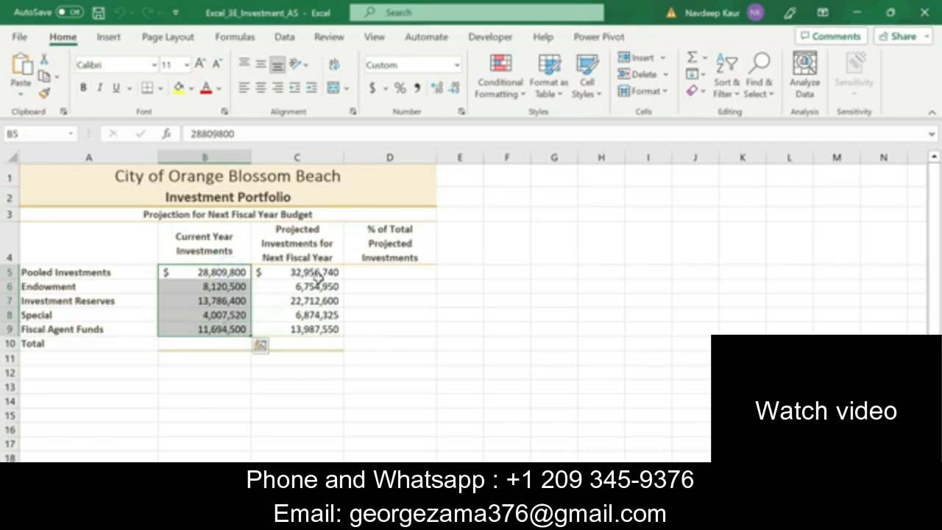
drag(316, 274, 318, 325)
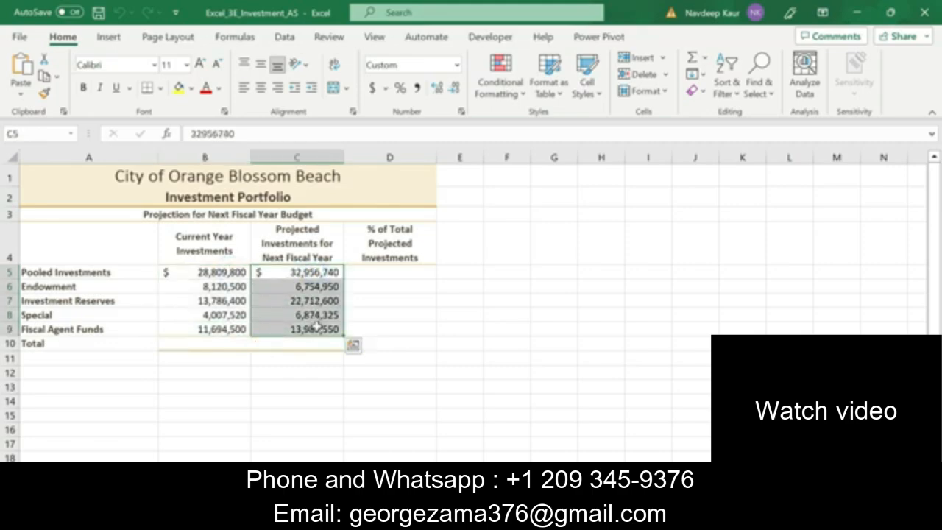
click(213, 341)
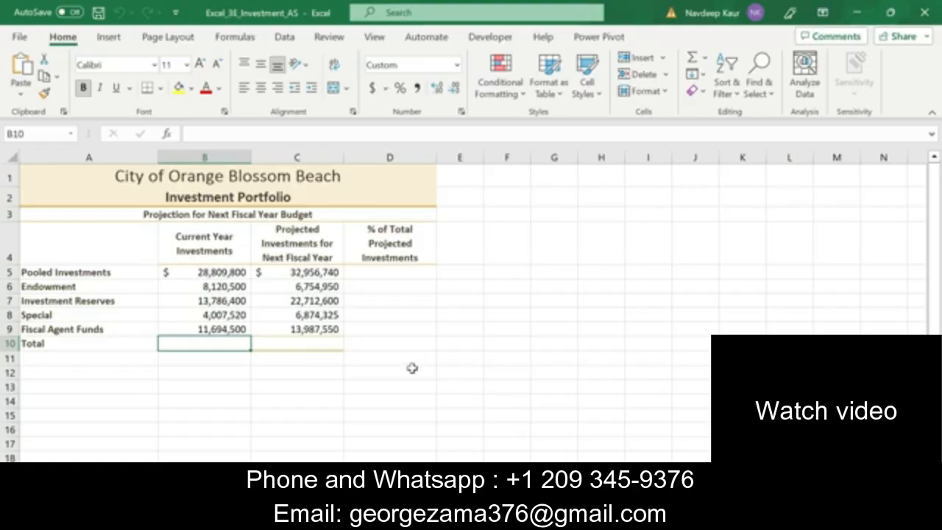
text(=)
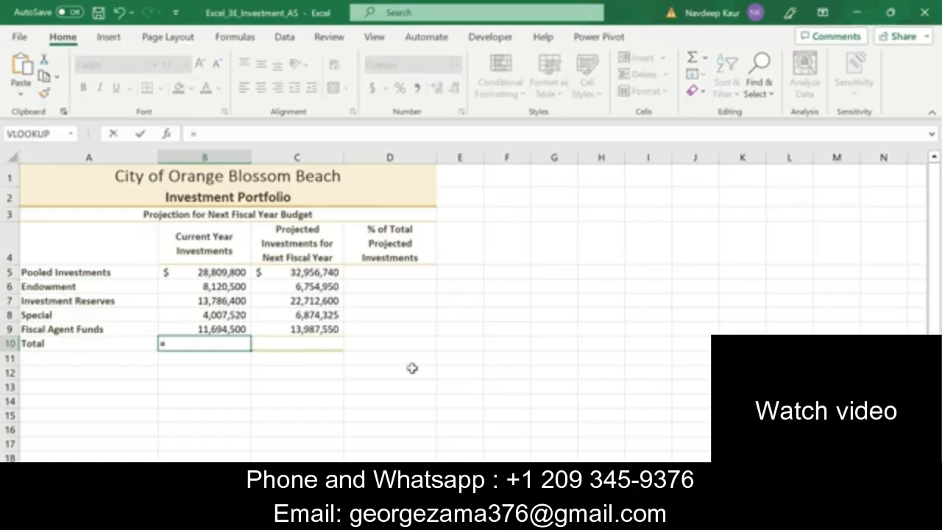
text(sum)
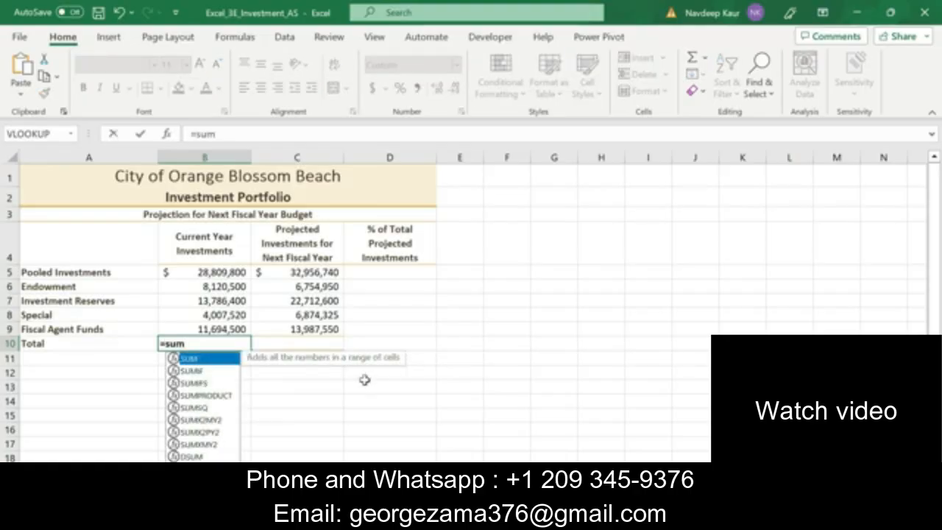
double_click(193, 359)
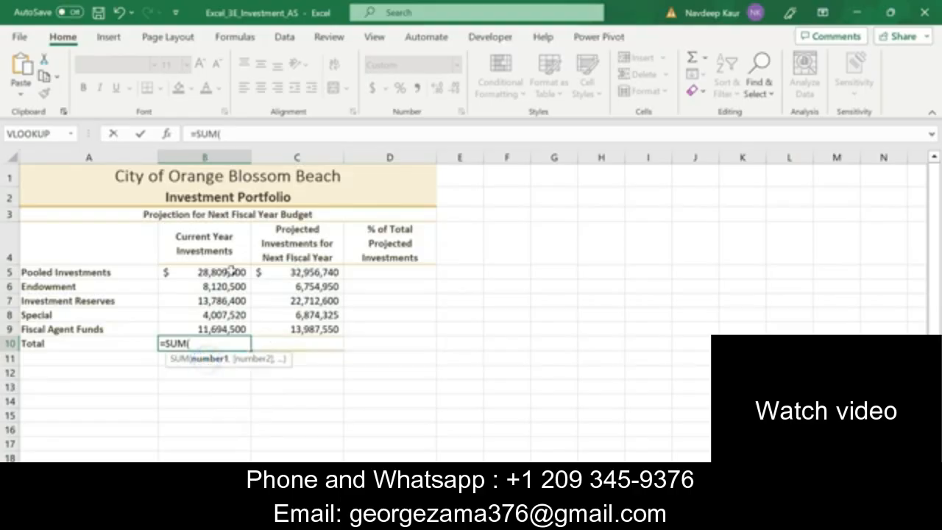
drag(231, 272, 234, 330)
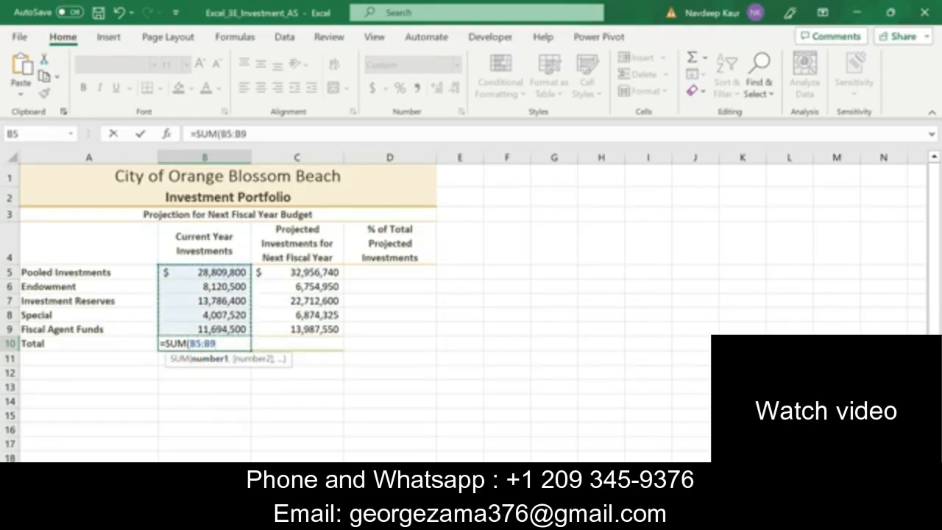
text())
key(Return)
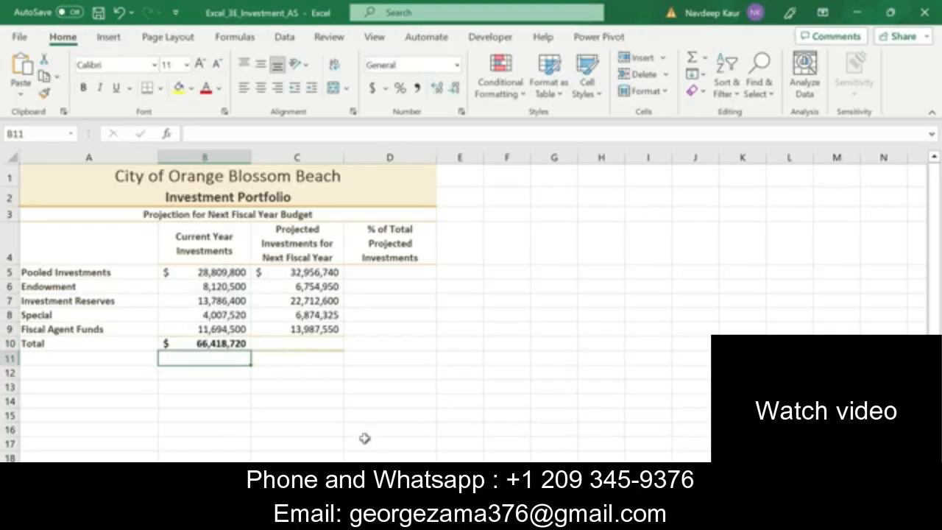
click(228, 342)
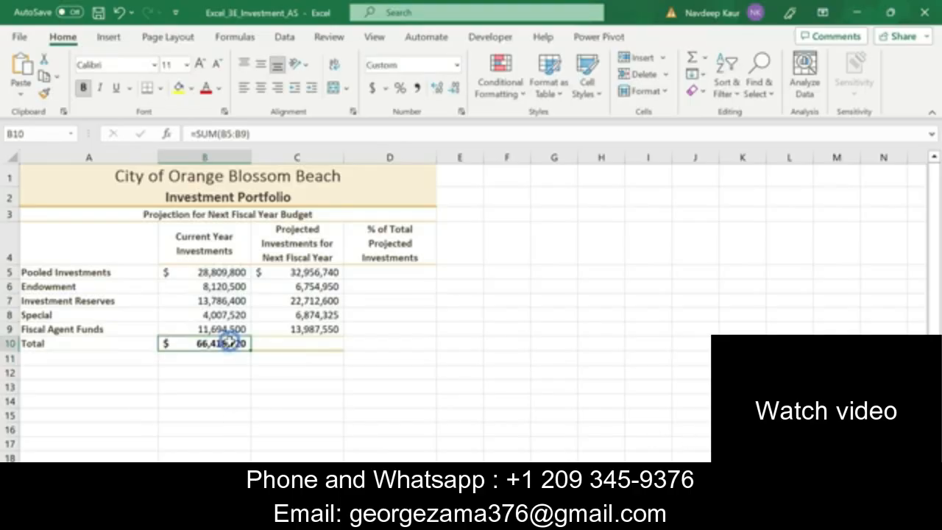
Total the projected investments for next fiscal year in cell C10 with =SUM(C5:C9) and review the formulas in B10 and C10
click(287, 343)
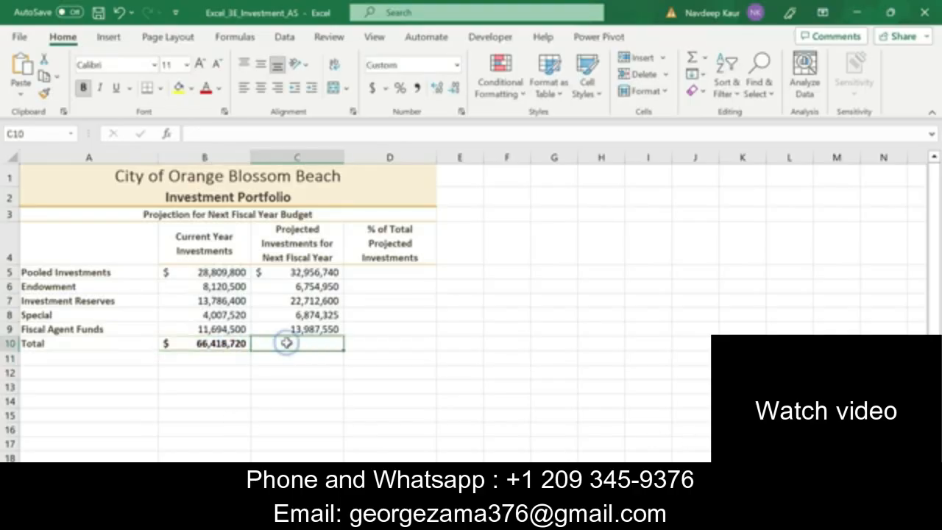
text(=sum)
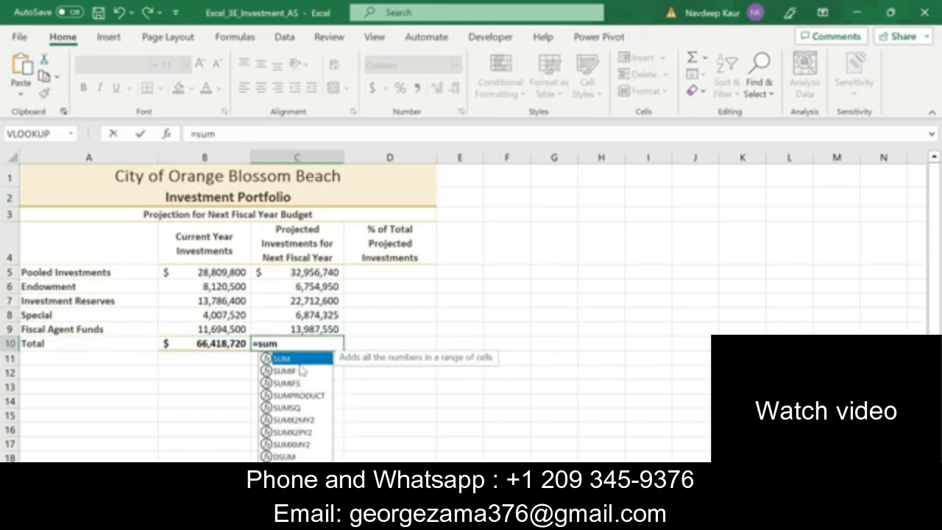
double_click(307, 358)
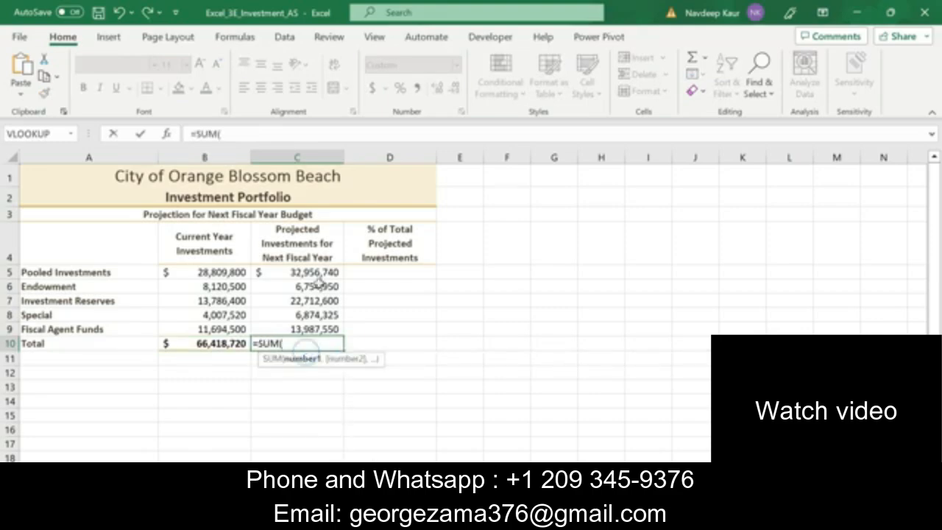
drag(321, 272, 325, 336)
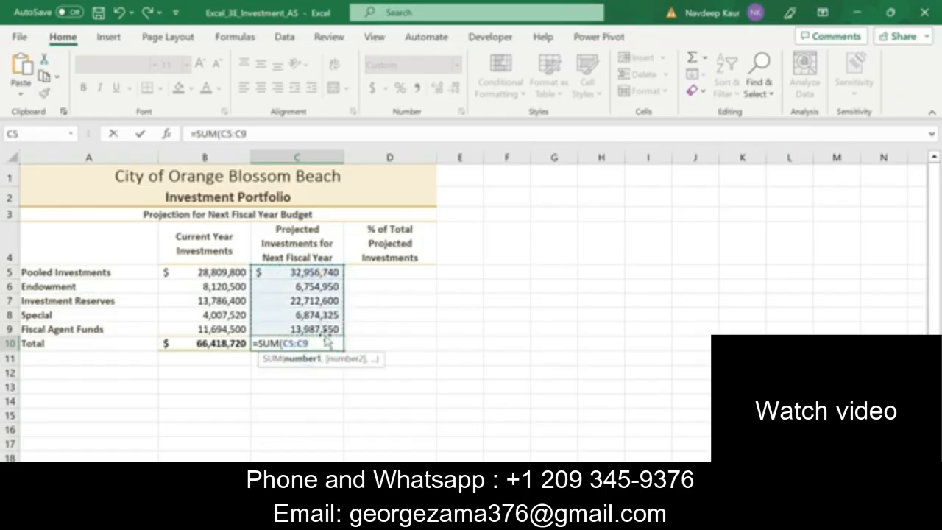
text())
key(Return)
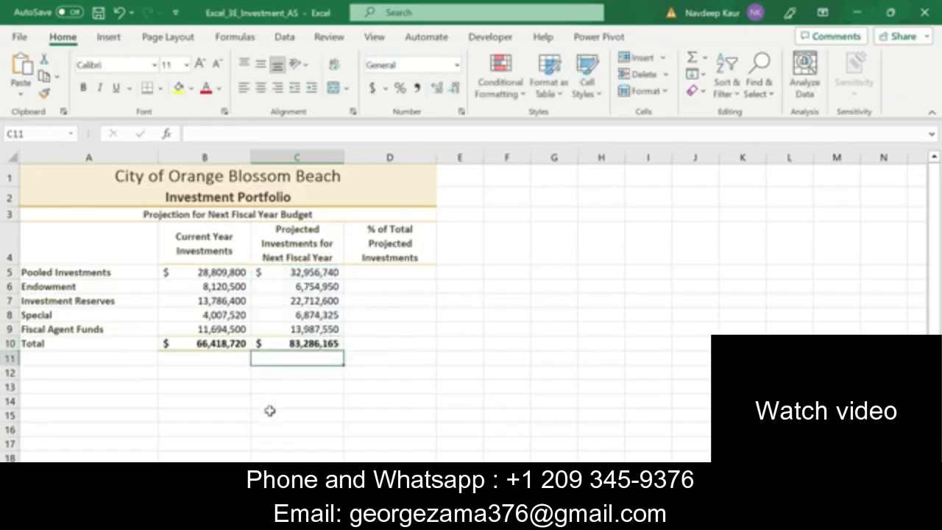
click(234, 344)
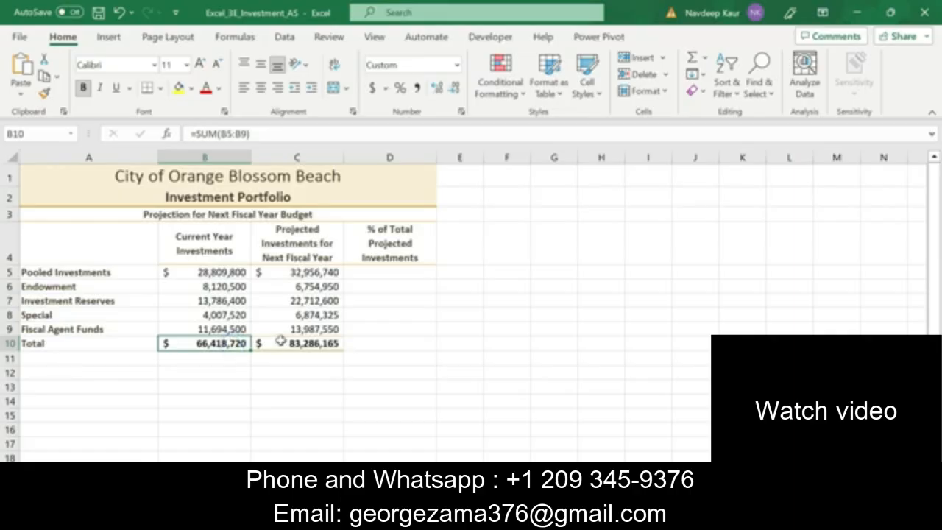
click(280, 341)
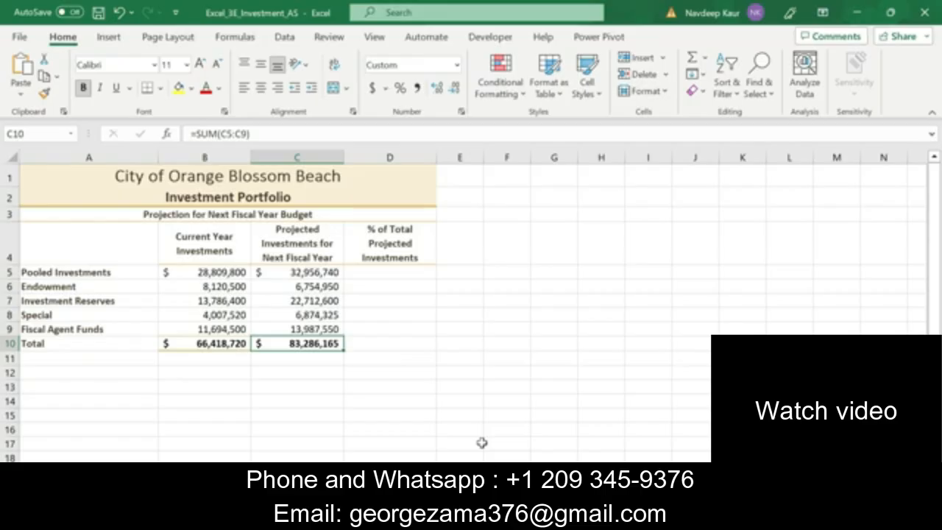
Switch to the Word instructions, remove the highlight from step 2 and highlight the step 3 instruction in turquoise
key(alt+Tab)
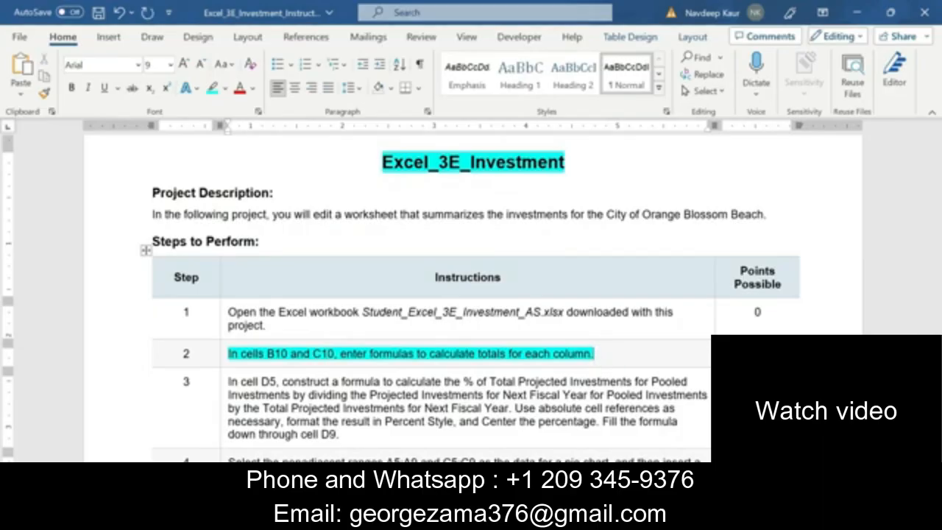
drag(609, 350, 229, 354)
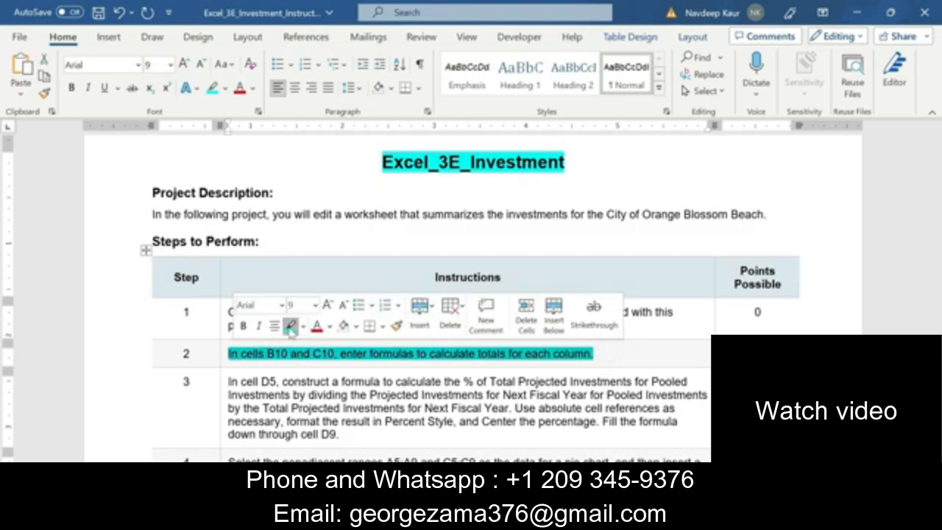
click(290, 327)
scroll(353, 365, down, 2)
drag(363, 340, 230, 290)
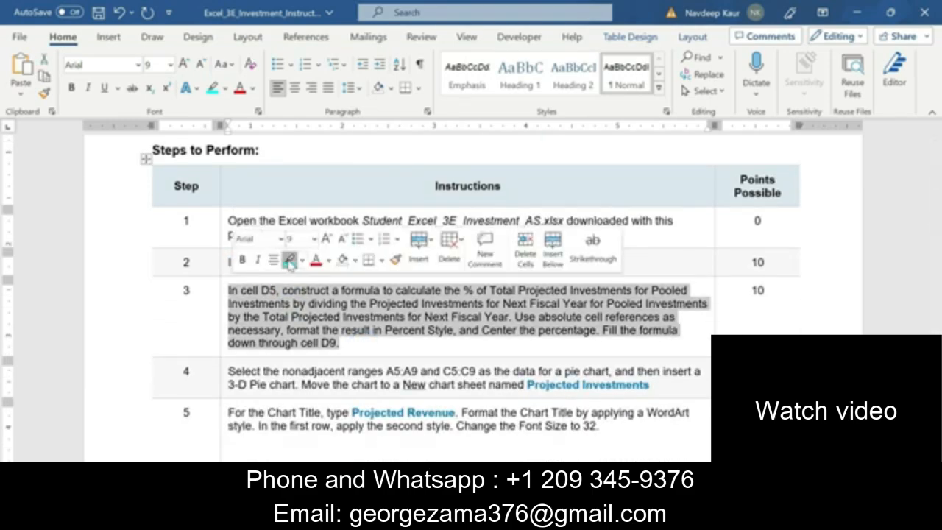
click(290, 263)
Recheck the total formulas in B10 and C10 in the Excel workbook, and return to Word to read the step 3 instruction
key(alt+Tab)
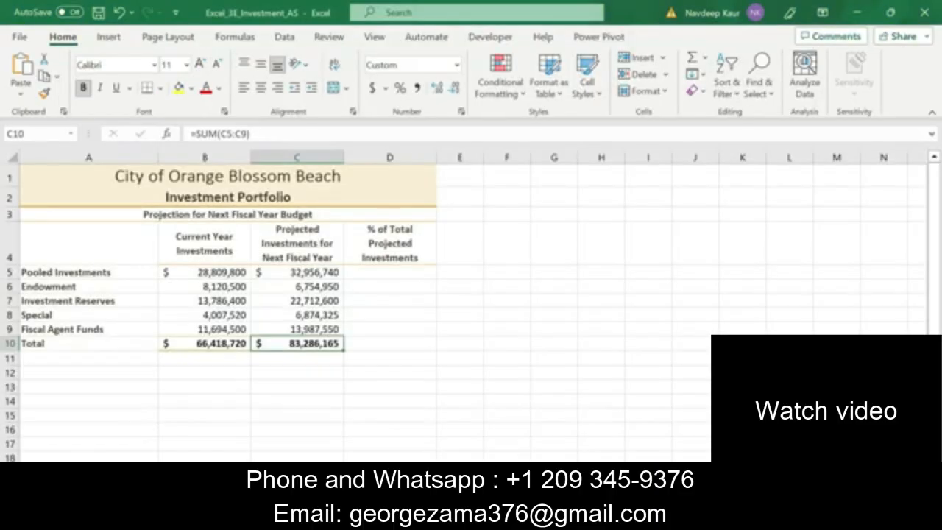
click(210, 343)
click(293, 343)
key(alt+Tab)
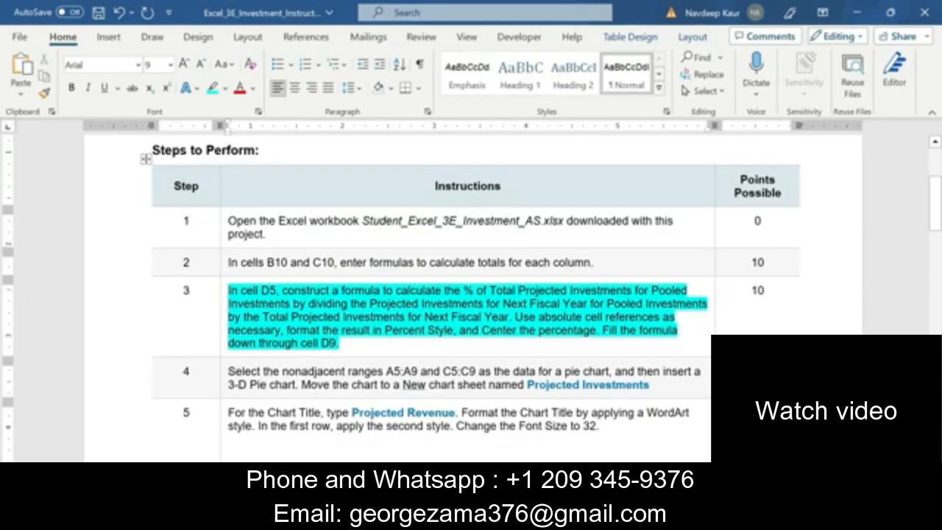
scroll(471, 294, up, 3)
scroll(471, 294, down, 2)
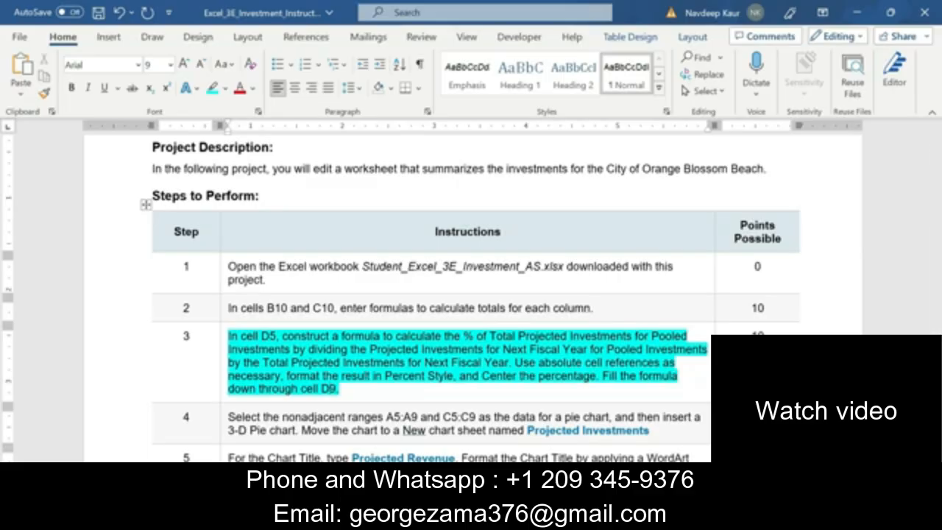
Compare the step 3 instruction in Word with cells D5, C5 and C10 in the Excel workbook to identify the percentage formula's parts
key(alt+Tab)
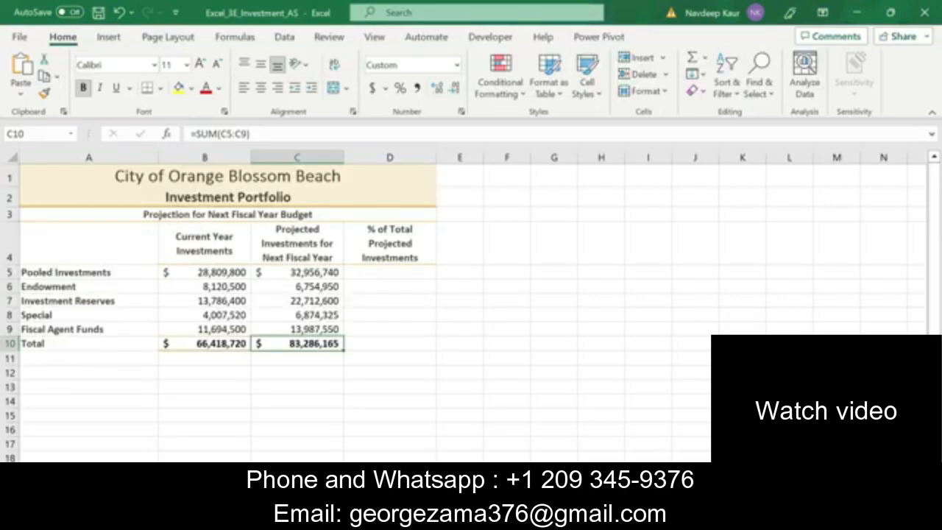
click(384, 273)
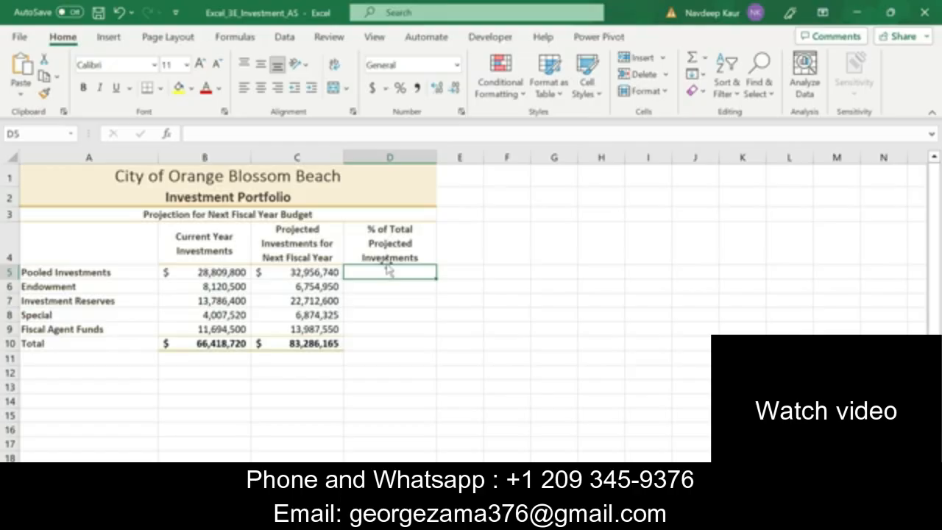
key(alt+Tab)
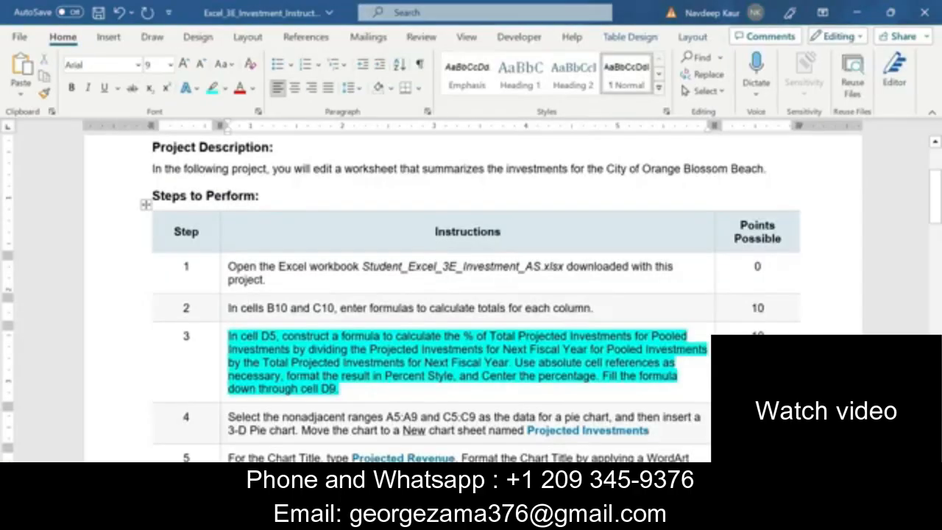
scroll(290, 358, down, 1)
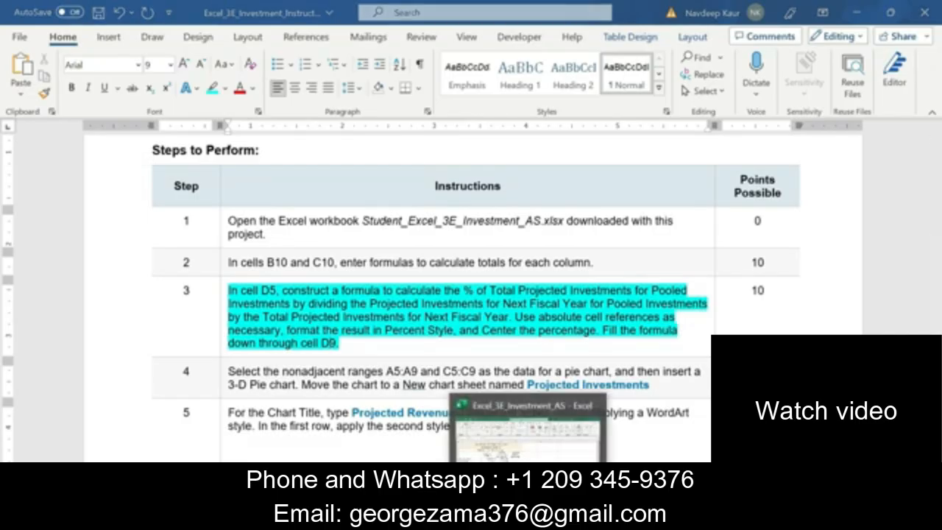
click(528, 518)
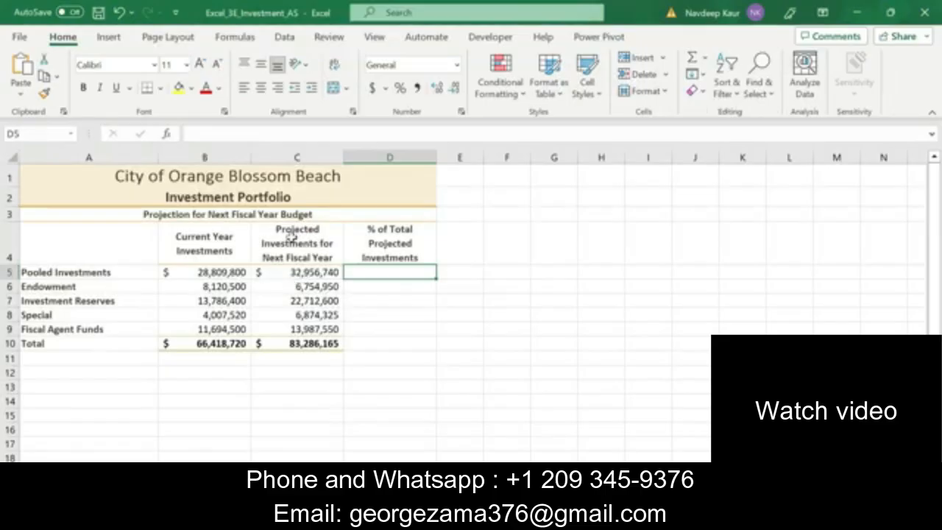
click(308, 274)
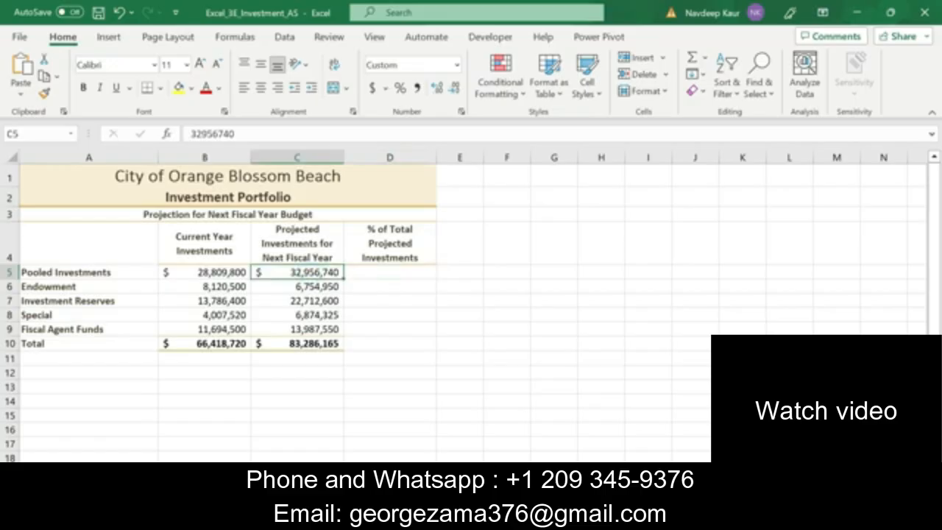
key(alt+Tab)
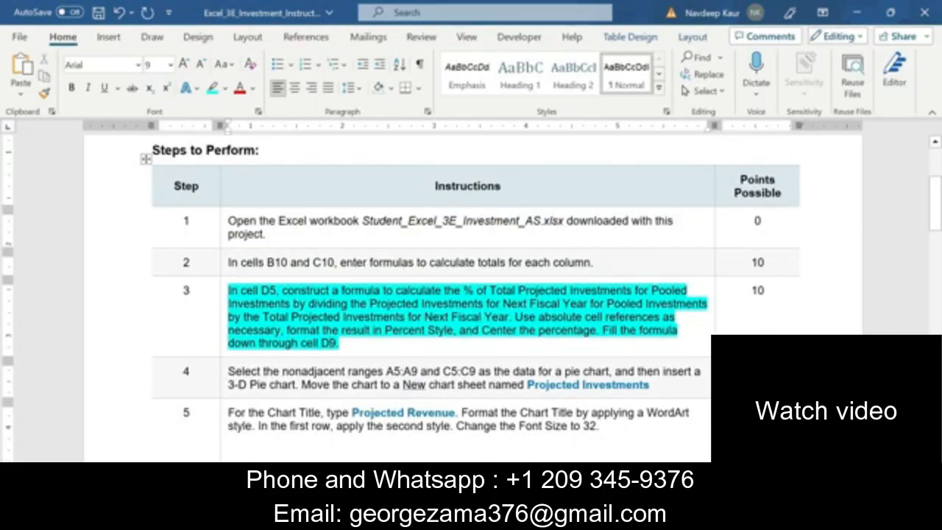
key(alt+Tab)
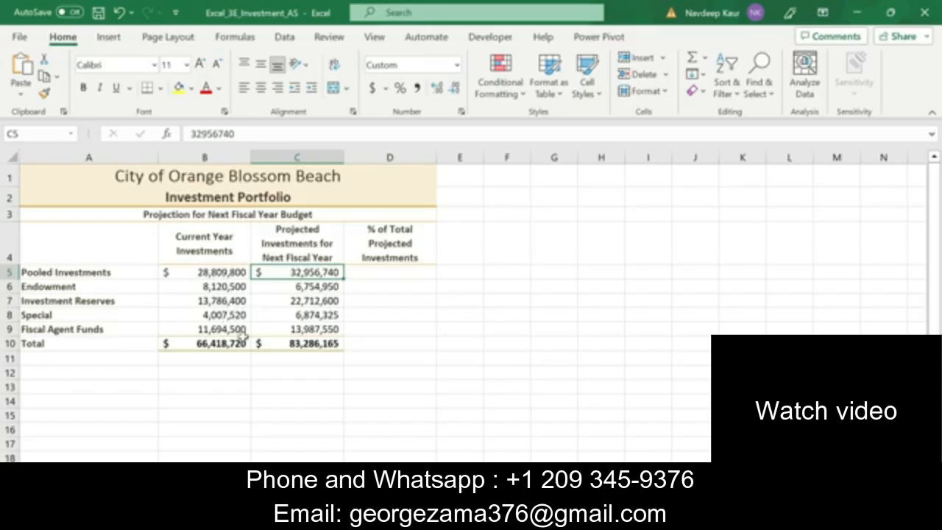
click(299, 348)
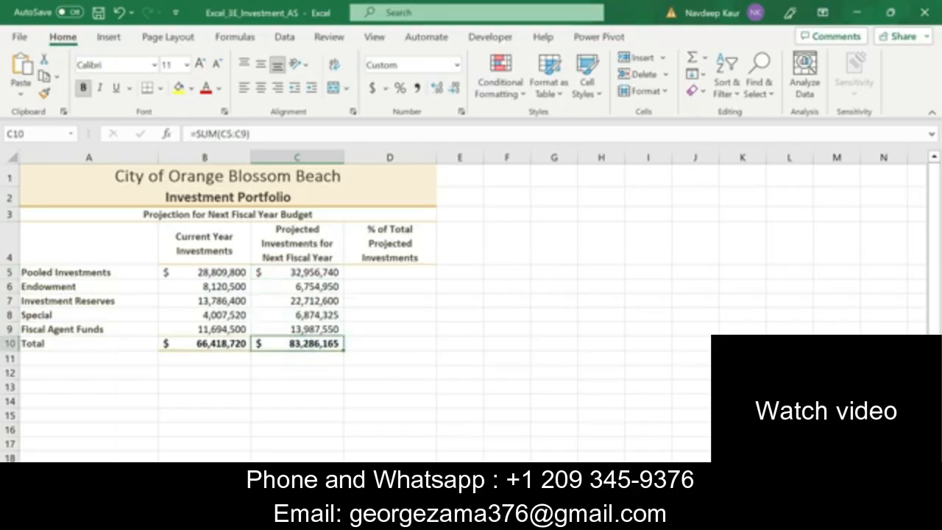
click(507, 518)
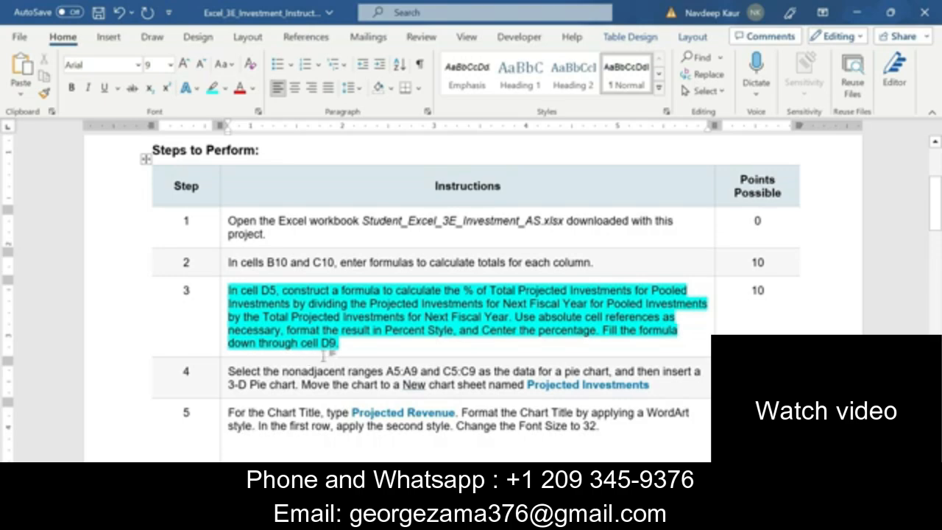
Switch to the Excel workbook and enter =C5/$C$10 in cell D5 for the Pooled Investments percentage of total
key(alt+Tab)
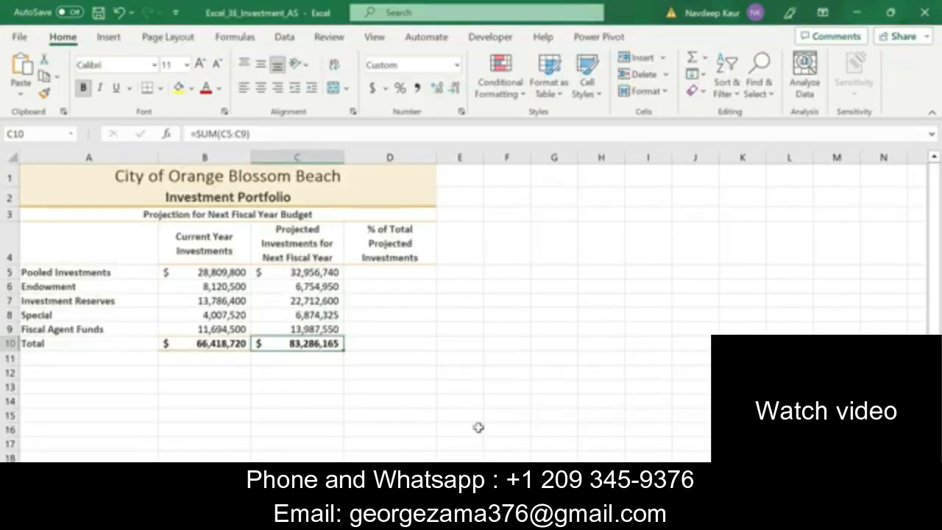
click(394, 274)
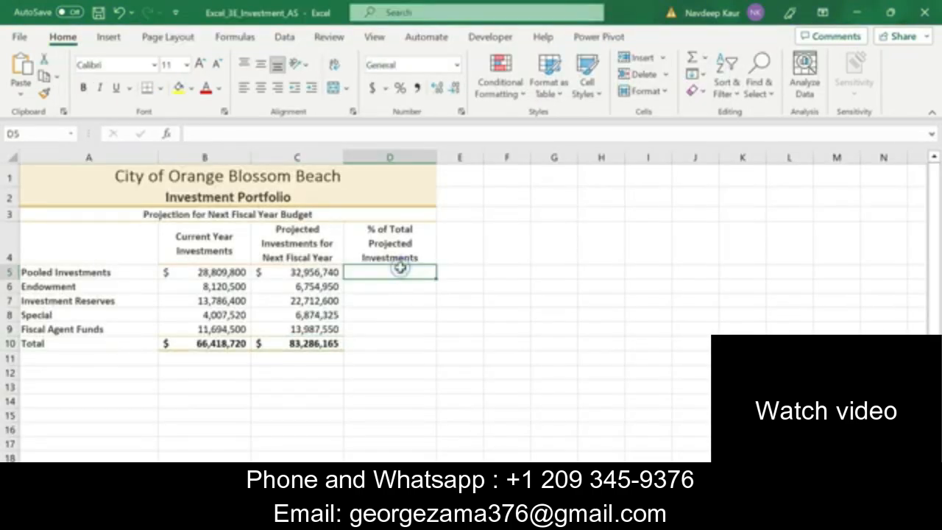
text(=)
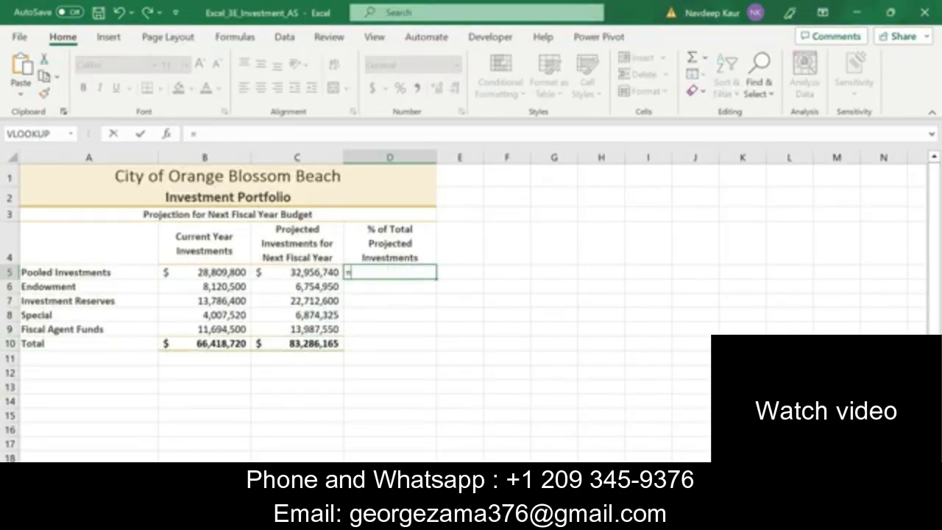
click(314, 272)
text(/)
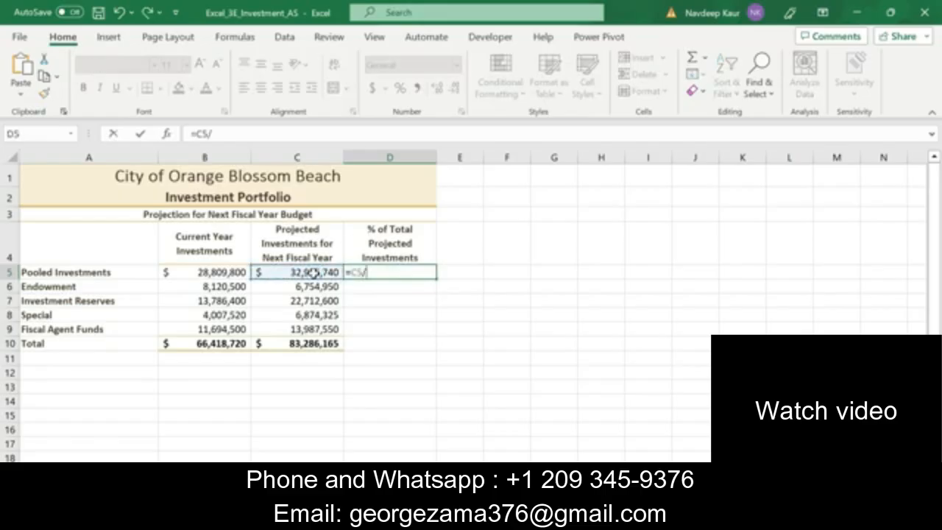
click(315, 343)
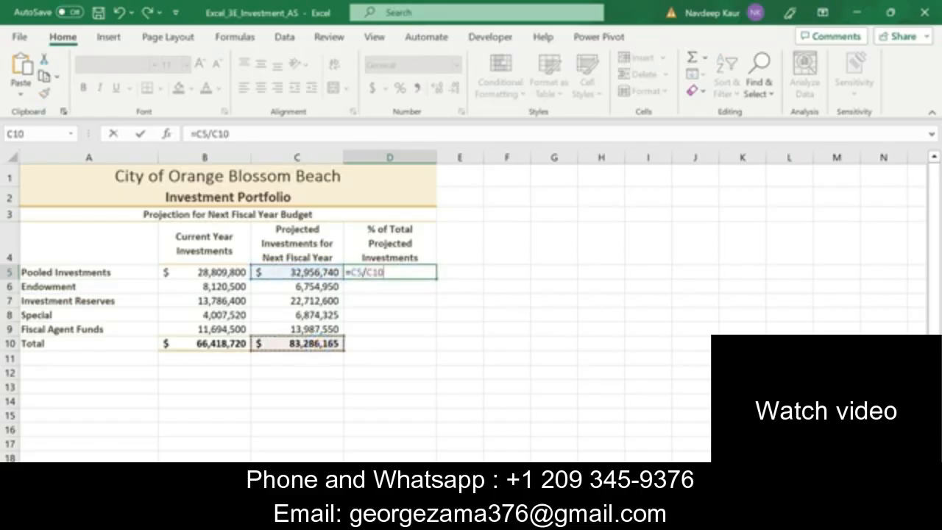
click(218, 133)
text($)
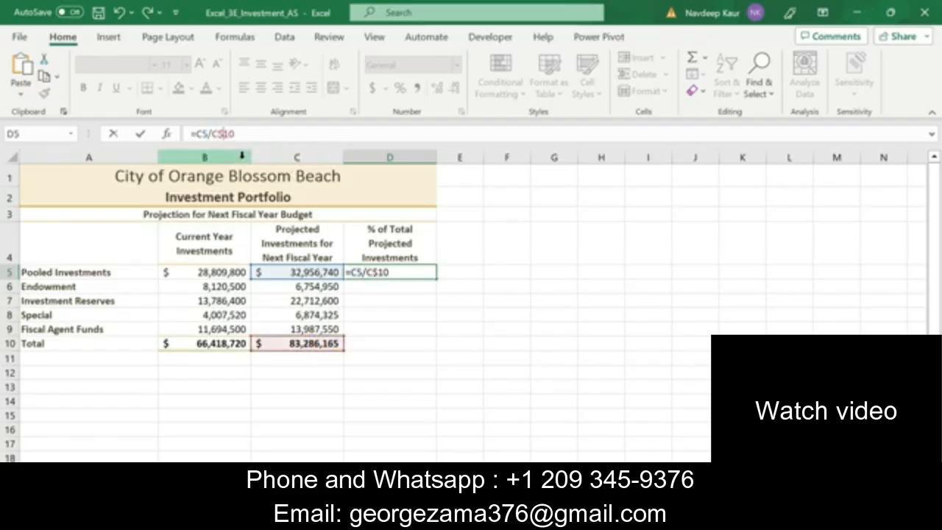
click(211, 133)
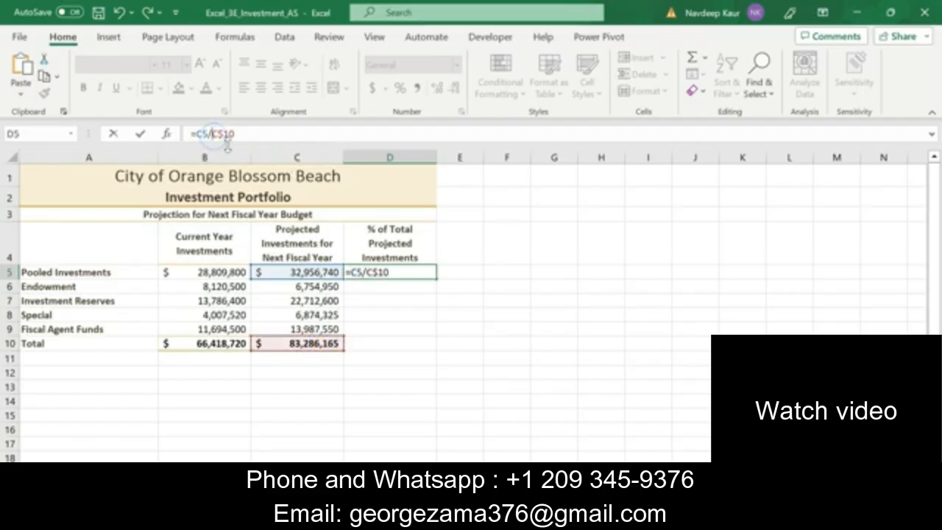
text($)
key(Return)
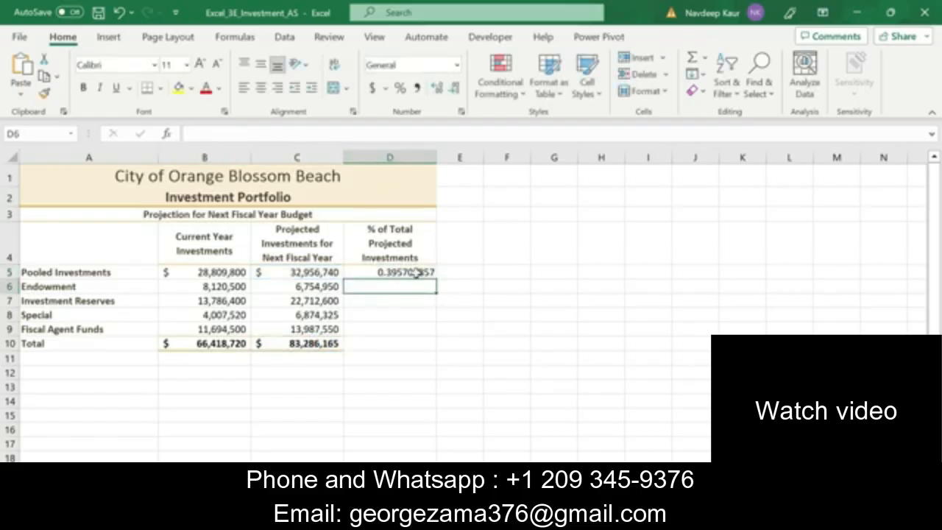
Fill the percentage formula from D5 down through D9 and check the formulas in the filled cells
click(420, 272)
drag(435, 273, 438, 334)
click(399, 286)
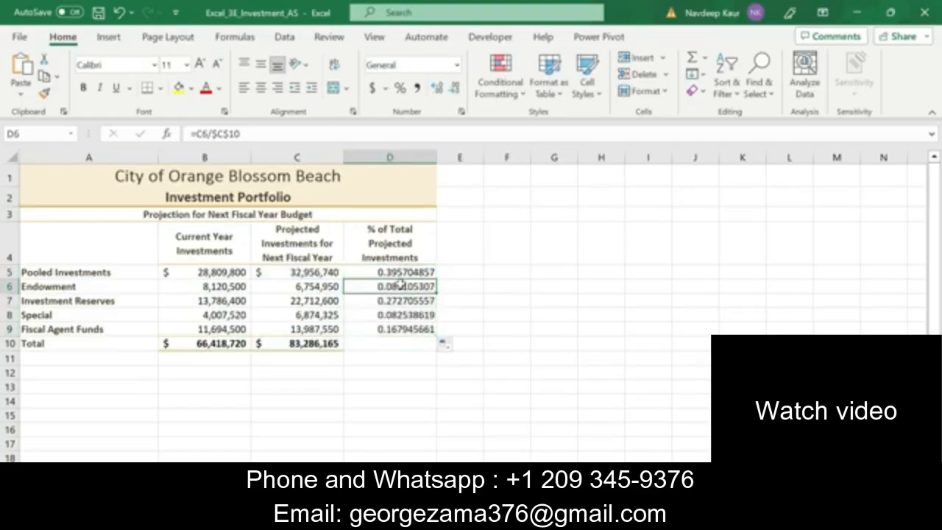
click(393, 301)
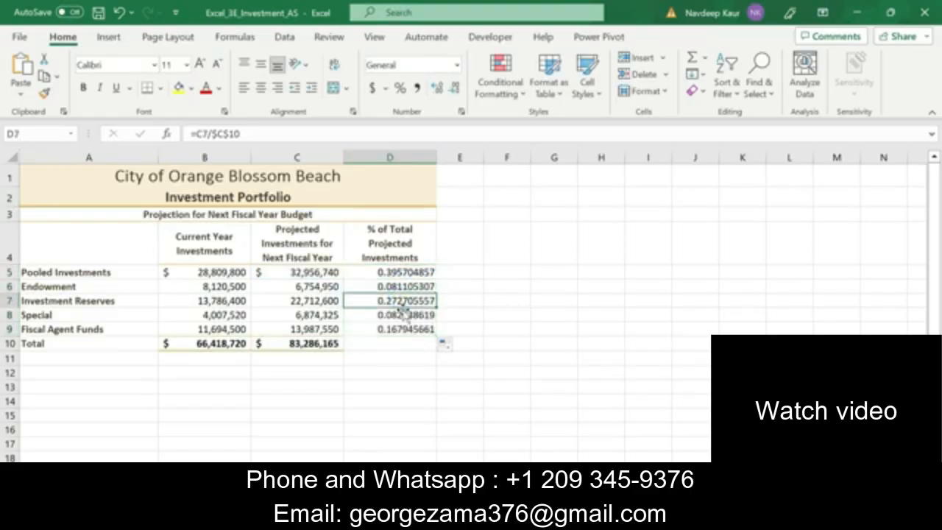
click(403, 315)
click(401, 328)
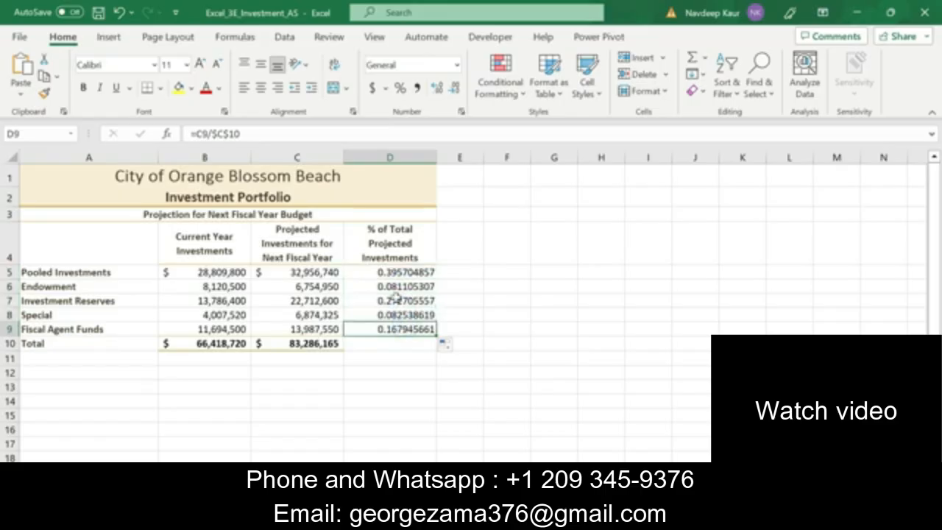
click(401, 274)
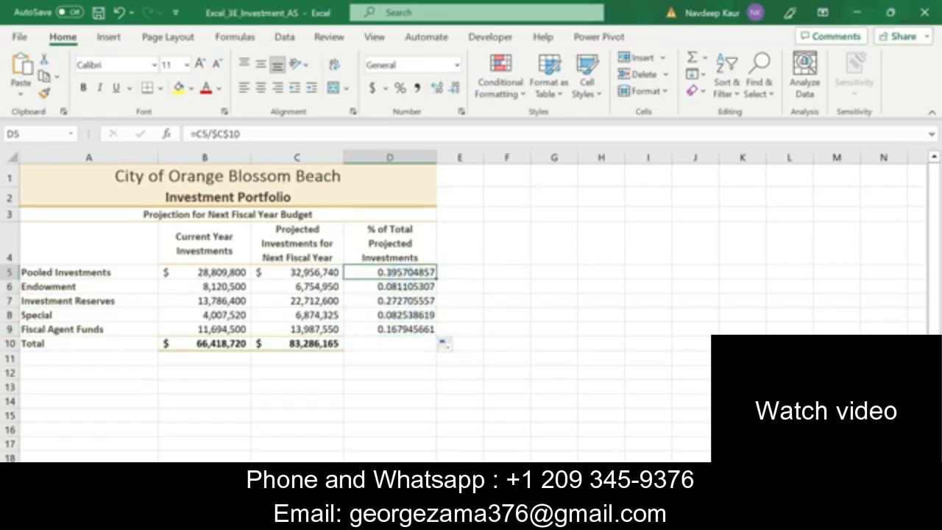
Compare the absolute reference $C$10 in D5's formula with the step 3 instruction in Word, and leave the formula without editing it
click(237, 134)
drag(240, 134, 212, 134)
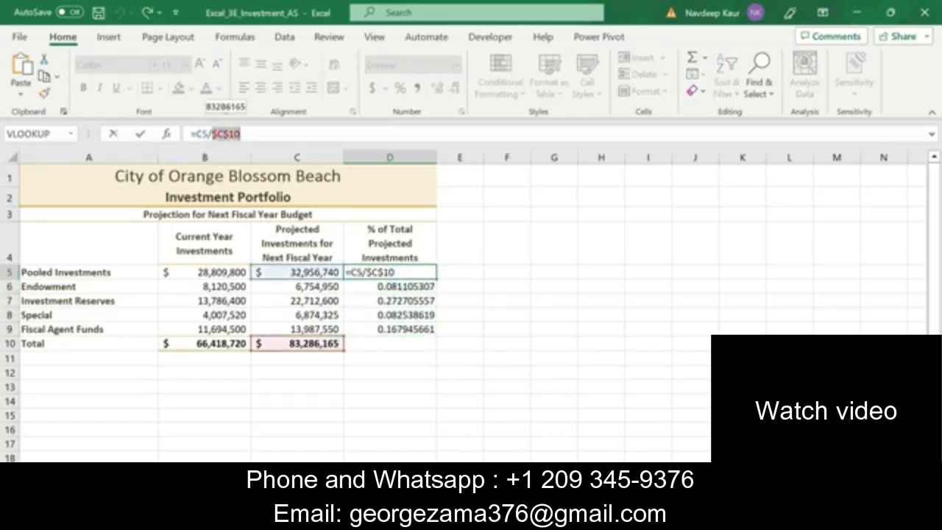
click(242, 134)
key(alt+Tab)
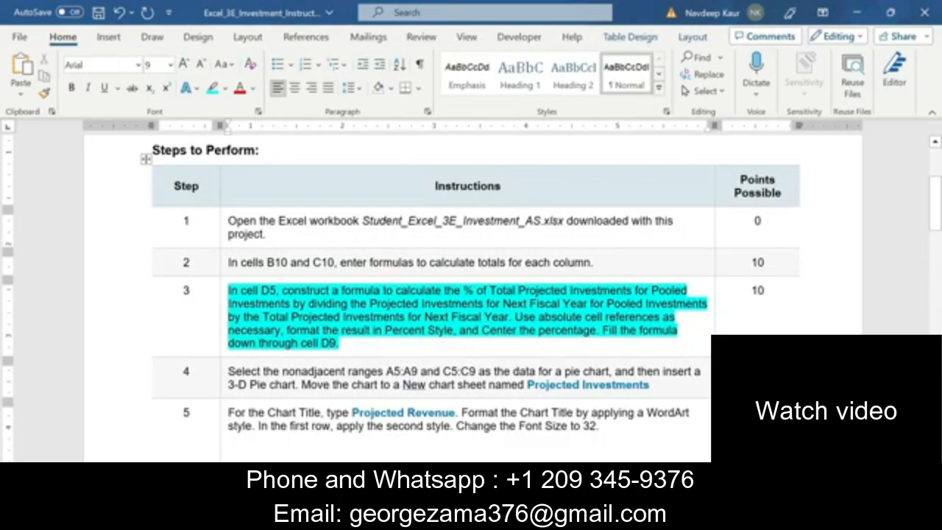
key(alt+Tab)
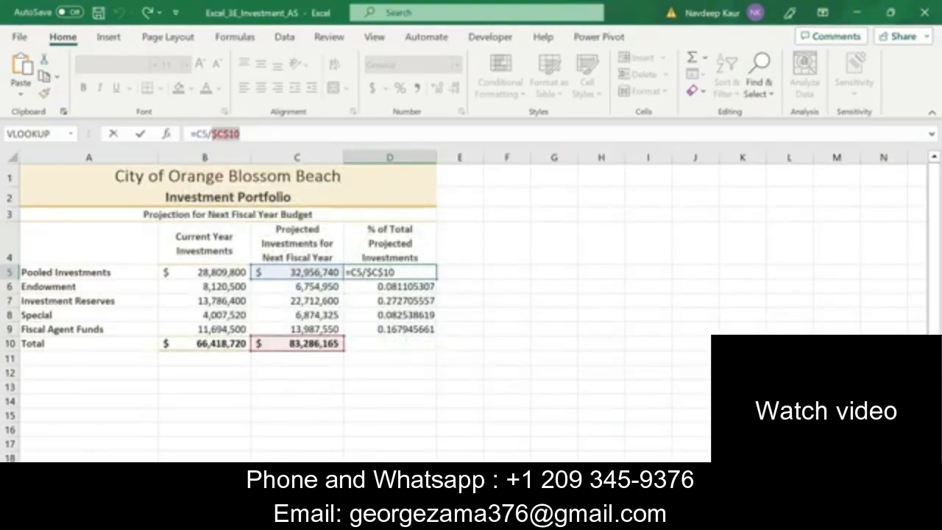
click(567, 315)
click(523, 398)
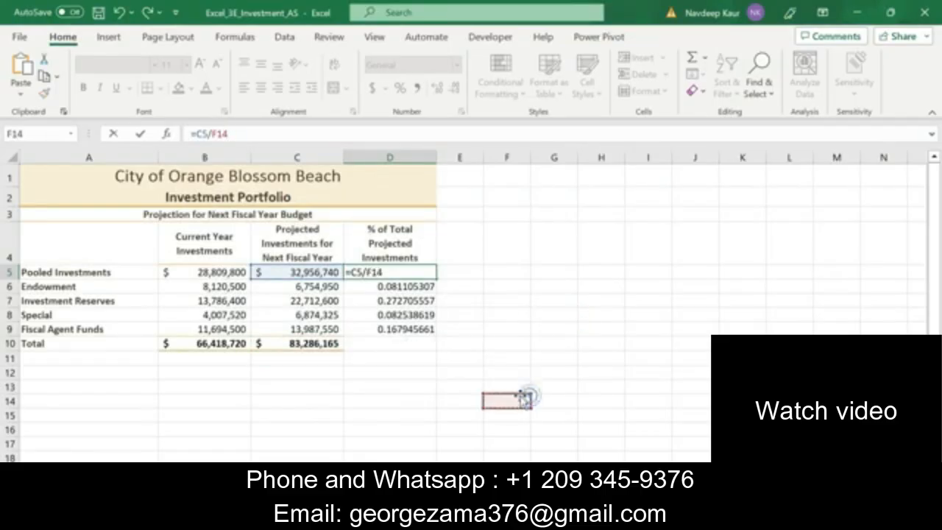
key(Escape)
key(alt+Tab)
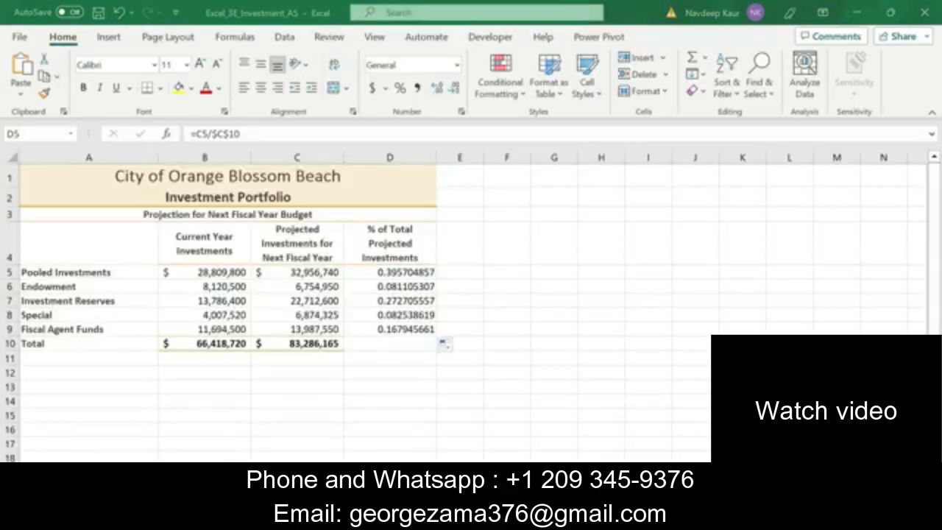
Format cells D5:D9 in the Excel workbook in Percent Style and center the percentages
click(506, 287)
drag(413, 272, 416, 331)
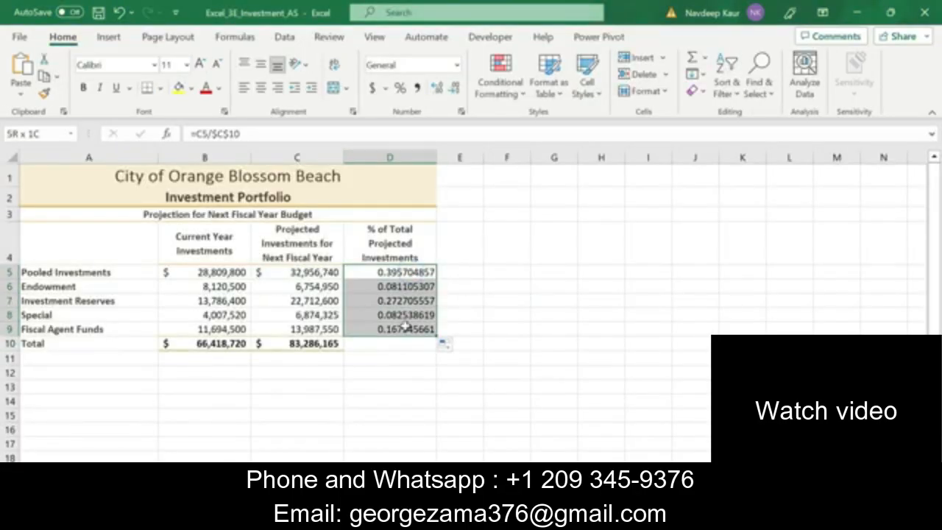
click(400, 88)
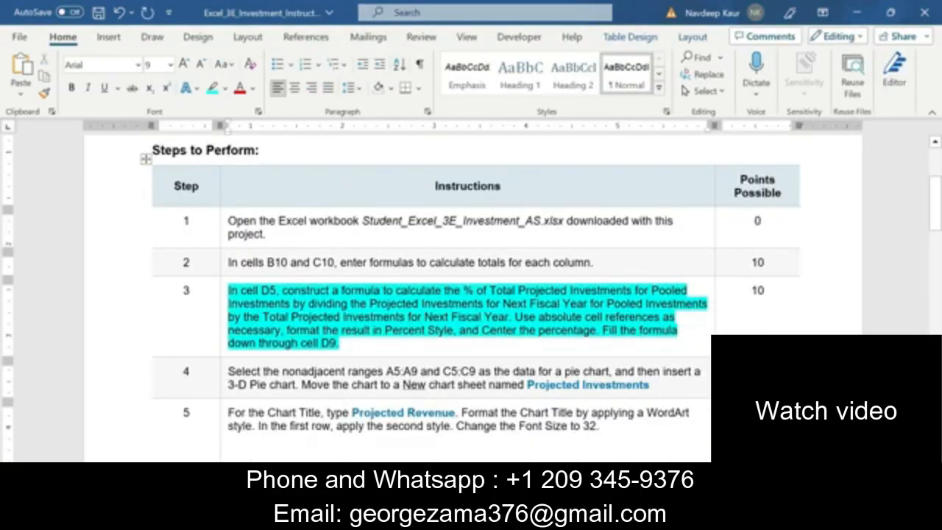
mouse_move(529, 521)
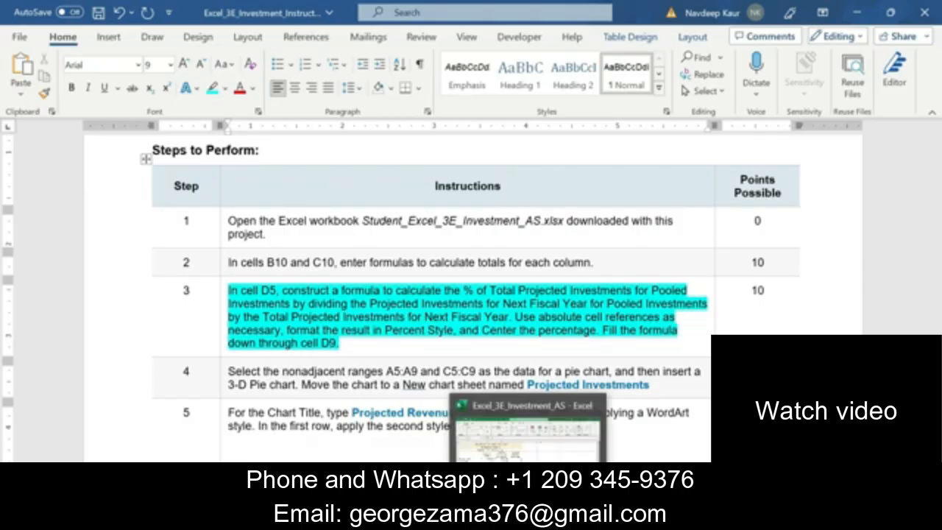
click(527, 434)
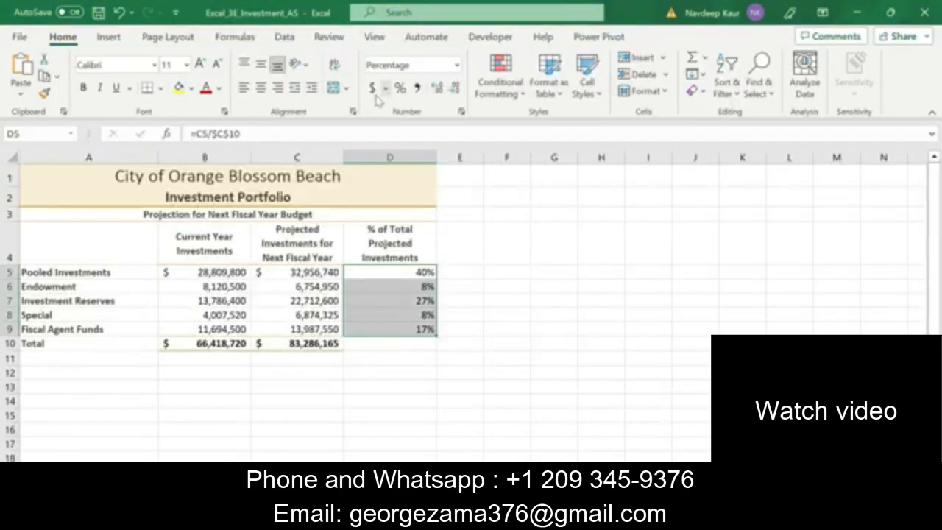
click(572, 328)
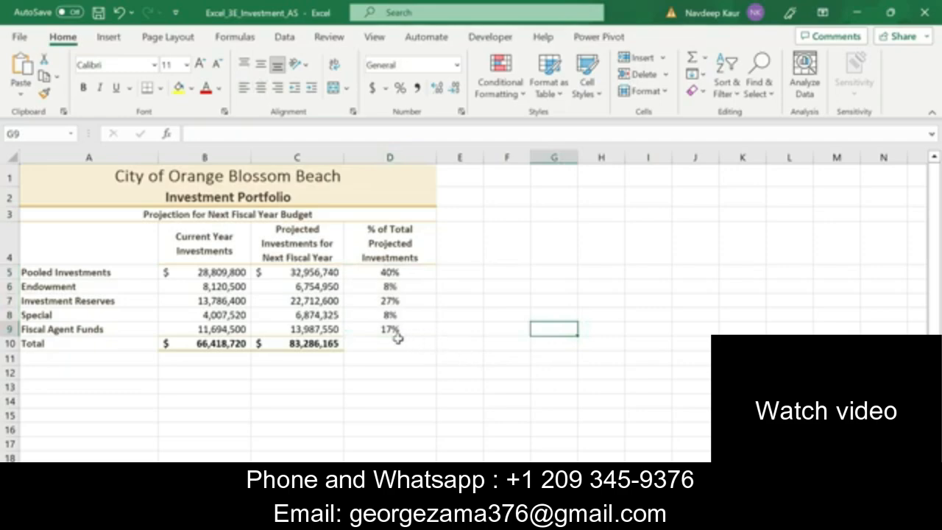
Switch to the Word instructions and remove the turquoise highlight from the step 3 instruction
key(alt+Tab)
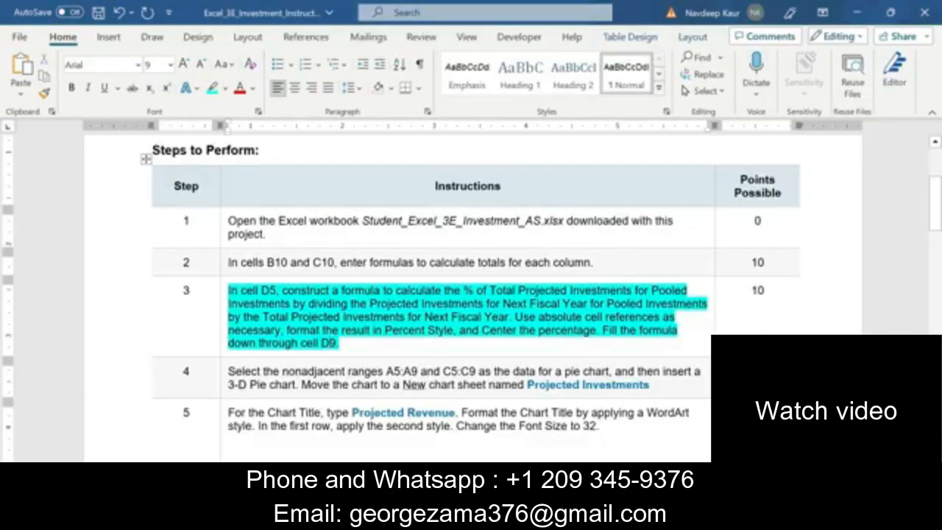
key(alt+Tab)
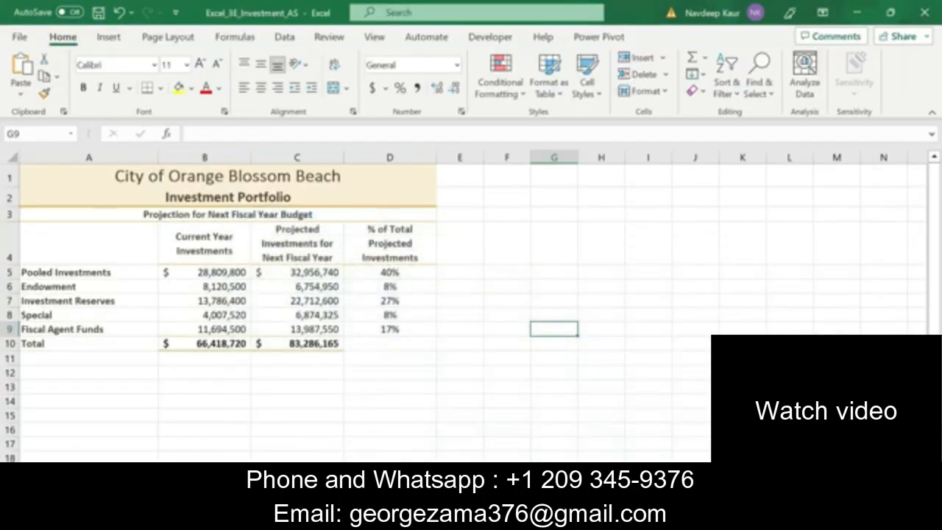
key(alt+Tab)
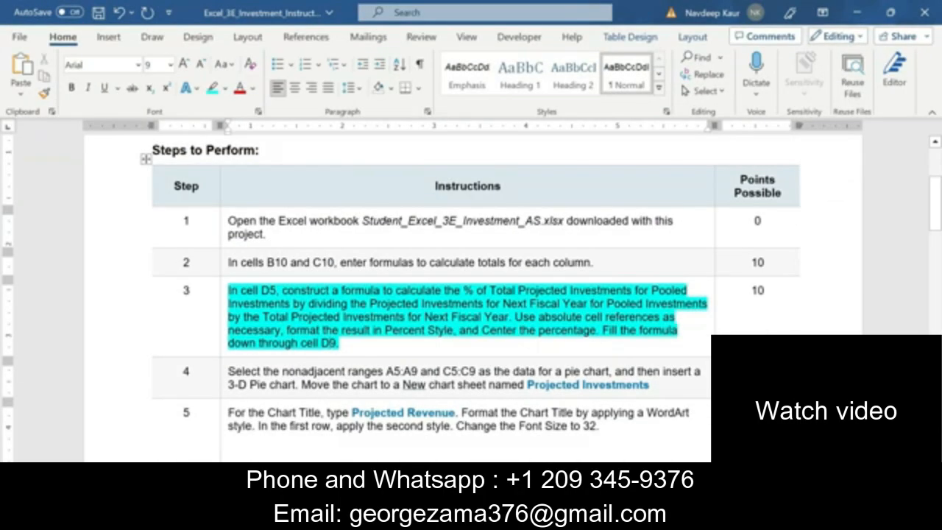
drag(342, 344, 230, 292)
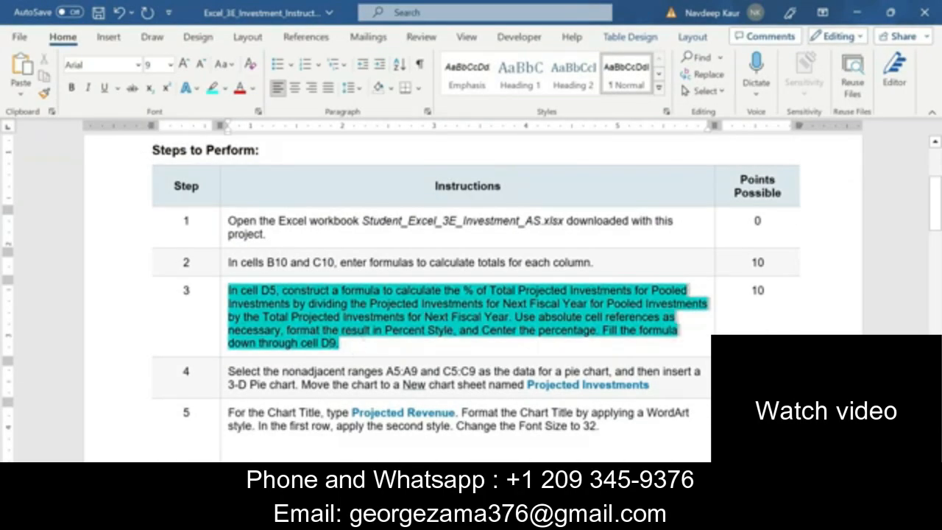
click(288, 270)
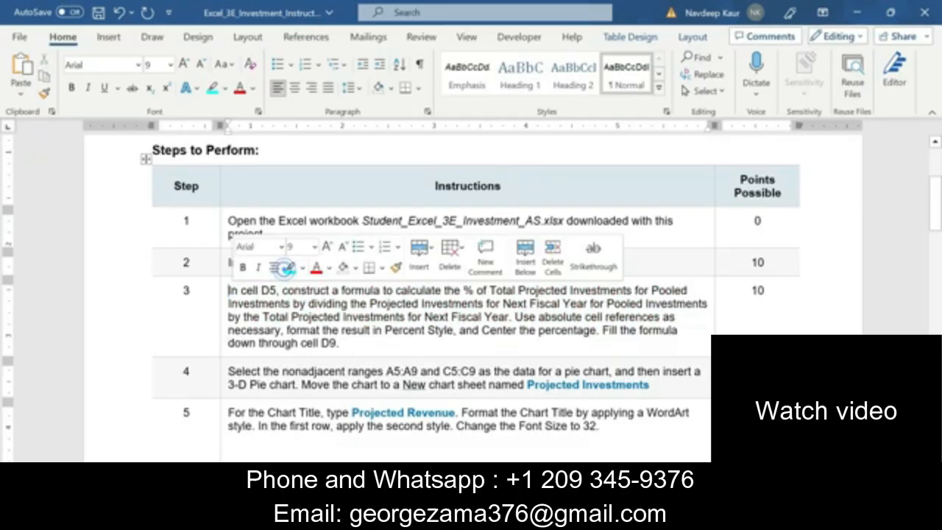
click(357, 347)
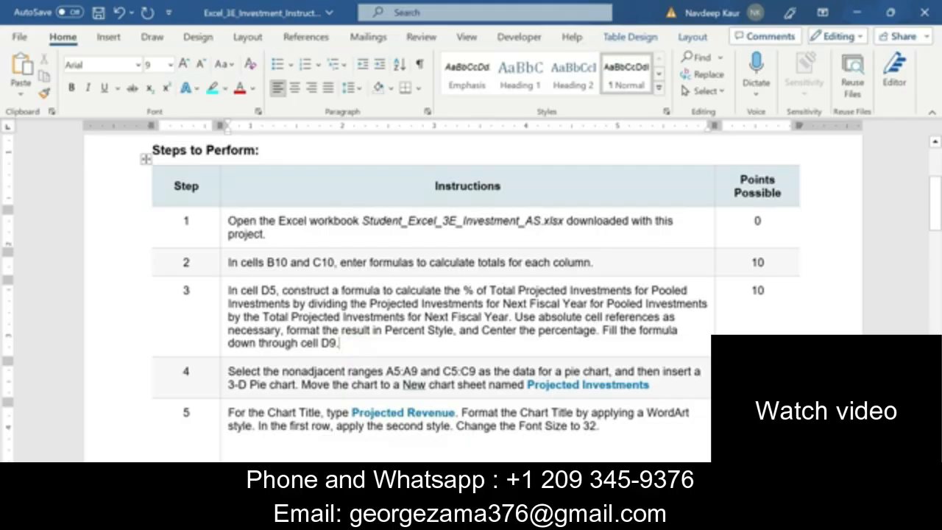
Highlight the step 4 instruction in turquoise and check the chart data ranges A5:A9 and C5:C9 it names
scroll(396, 353, down, 1)
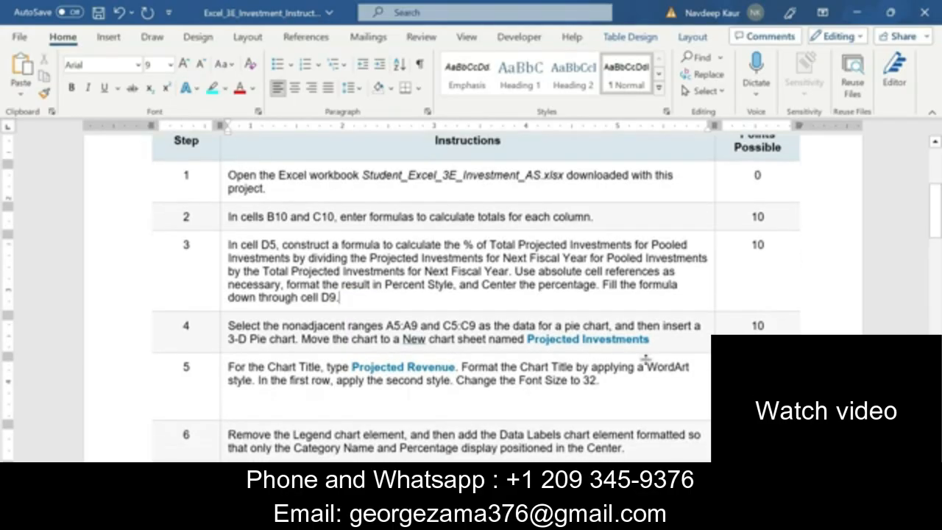
drag(655, 342, 319, 329)
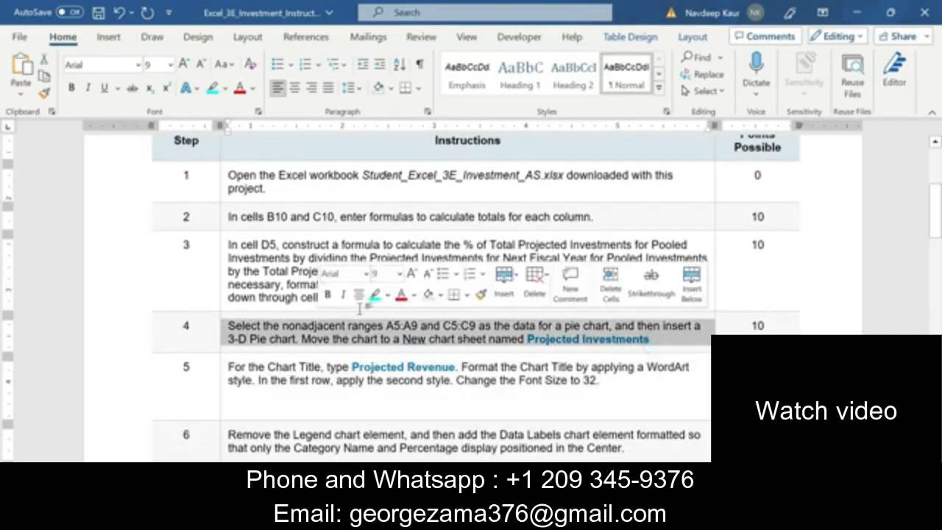
click(374, 295)
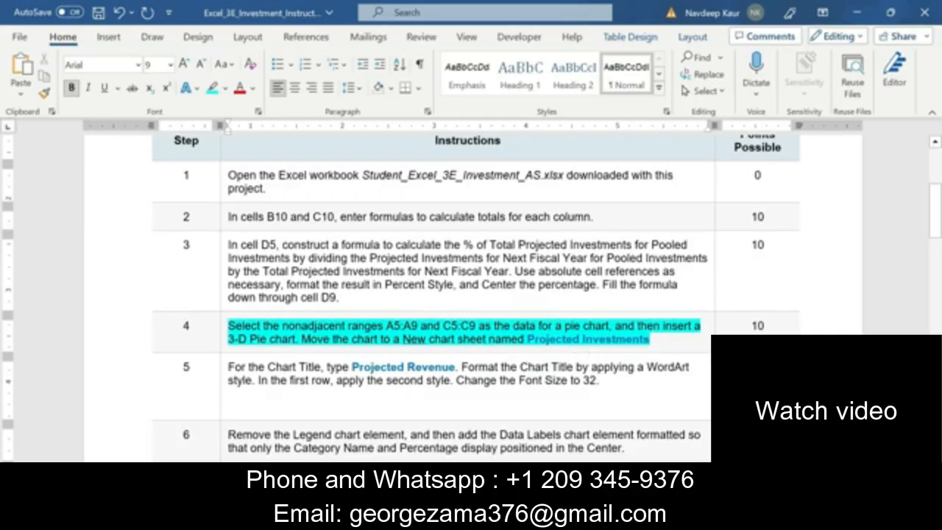
drag(387, 325, 418, 326)
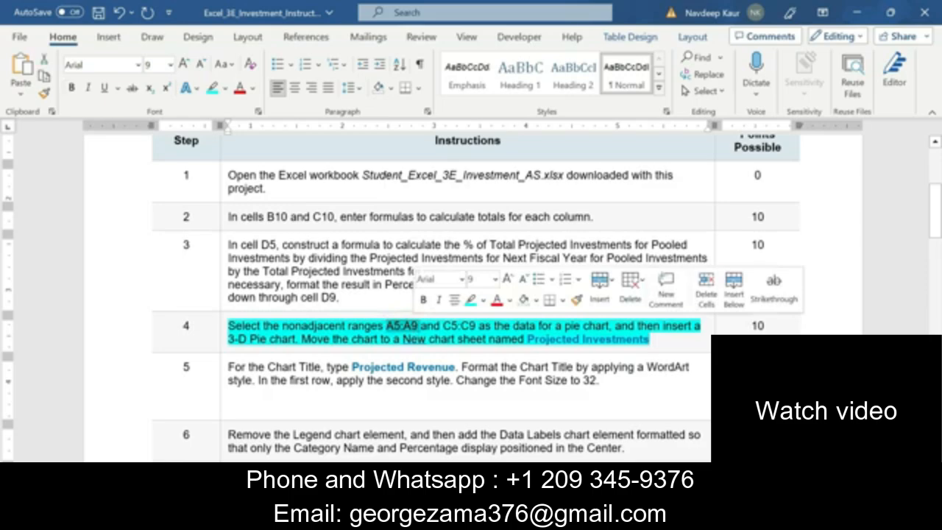
drag(477, 325, 443, 325)
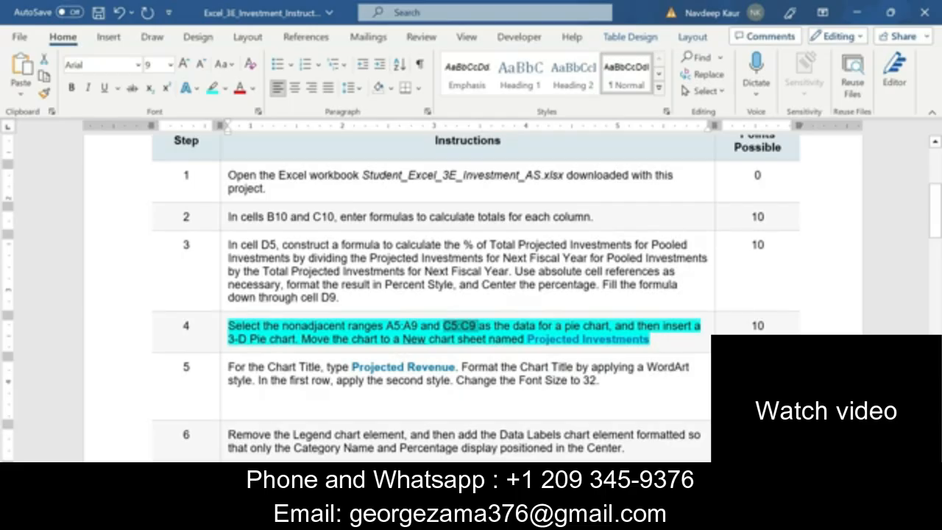
drag(386, 326, 419, 326)
Switch to the Excel workbook and insert a 3-D Pie chart from the nonadjacent ranges A5:A9 and C5:C9
key(alt+Tab)
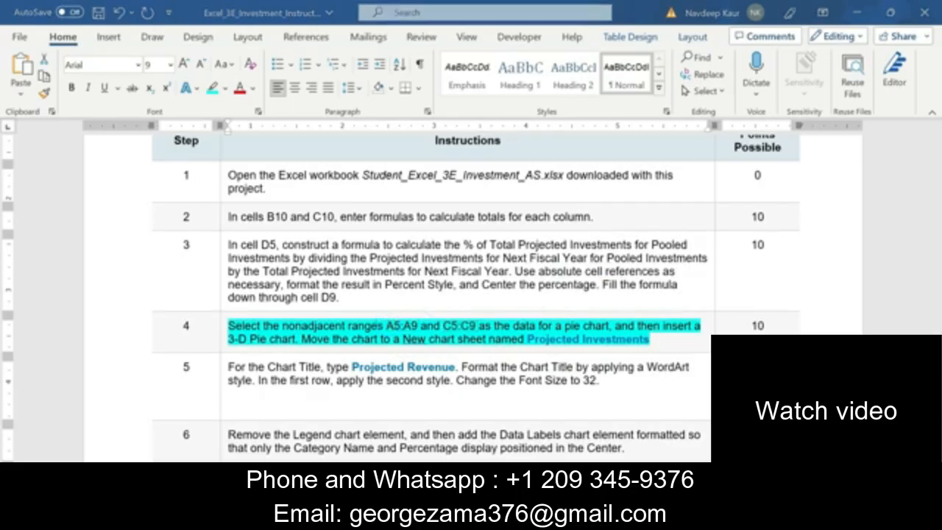
click(70, 272)
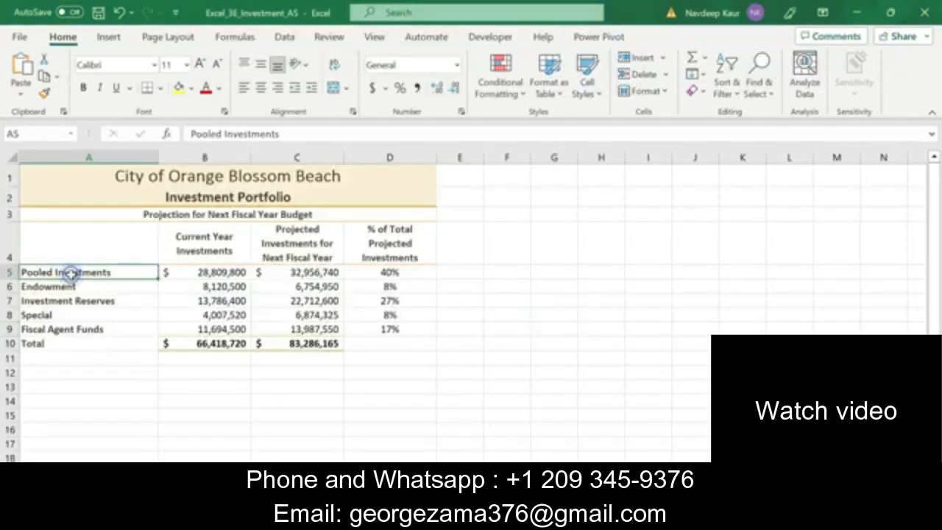
drag(70, 273, 69, 331)
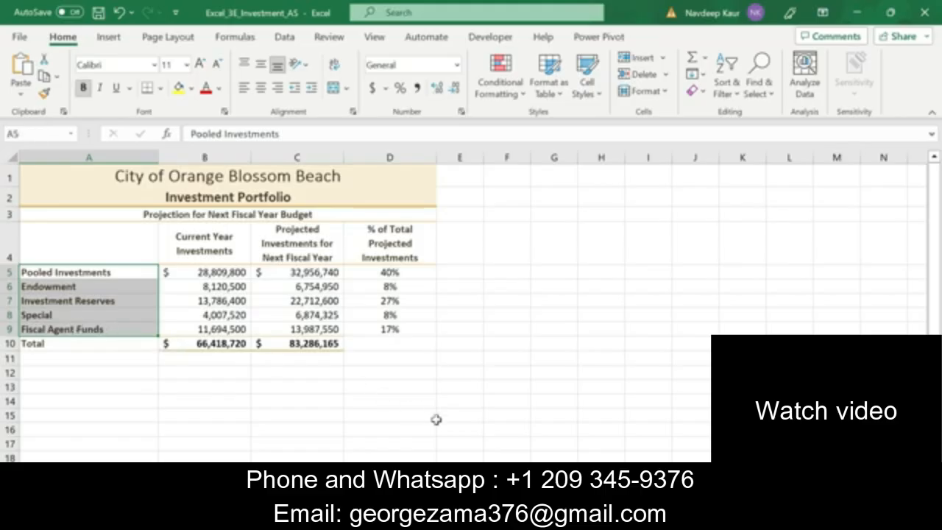
key(alt+Tab)
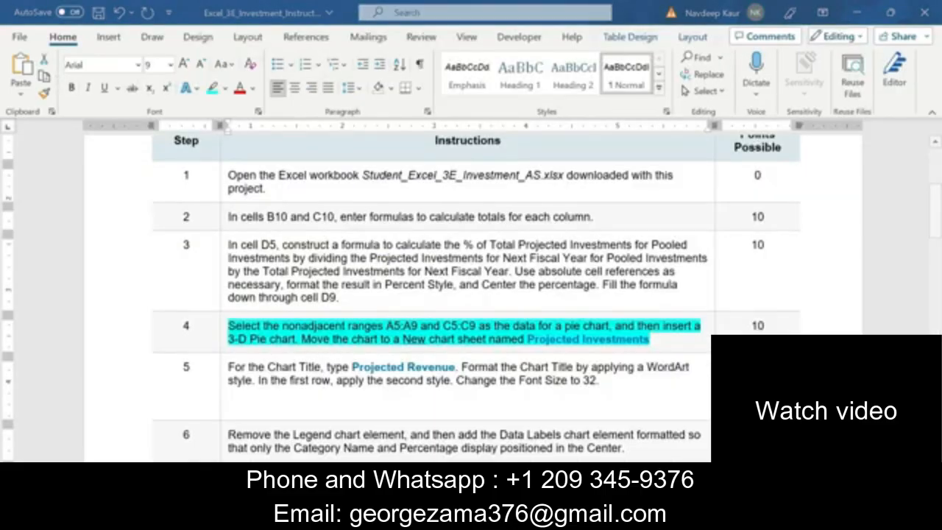
key(alt+Tab)
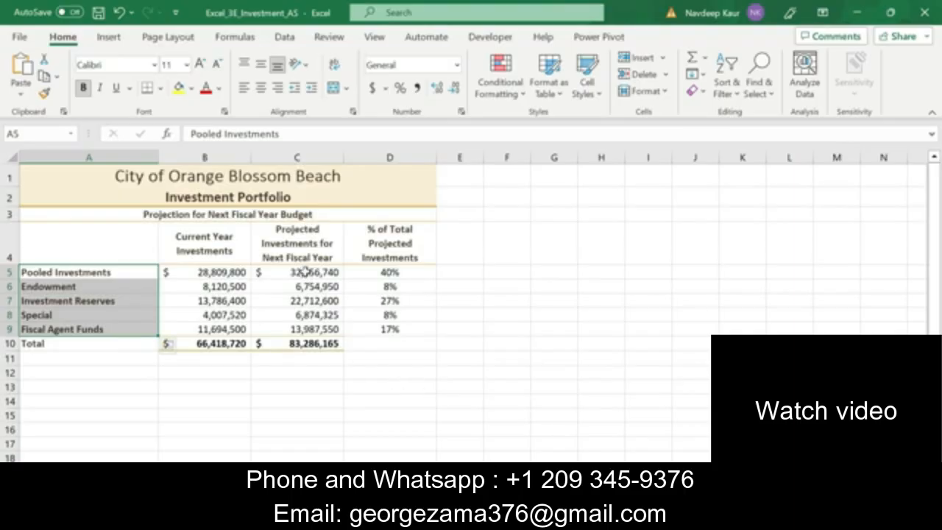
drag(305, 273, 308, 329)
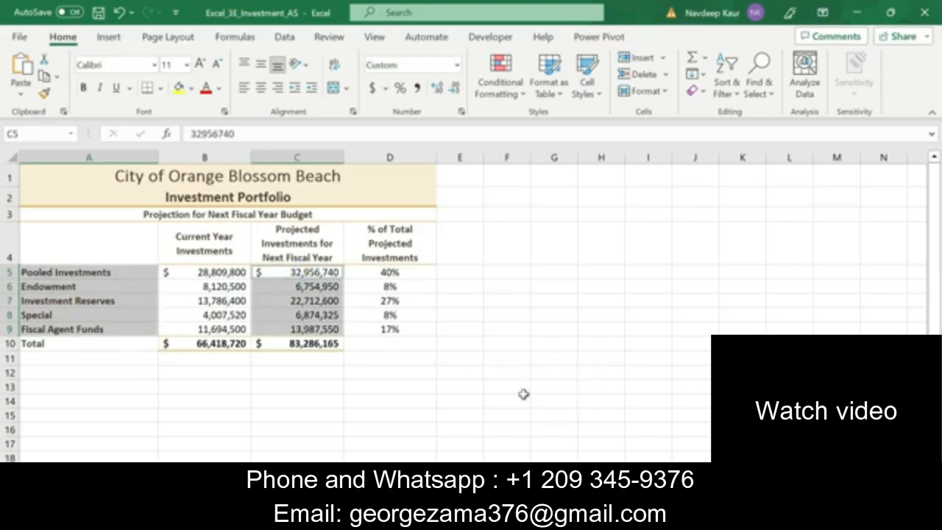
key(alt+Tab)
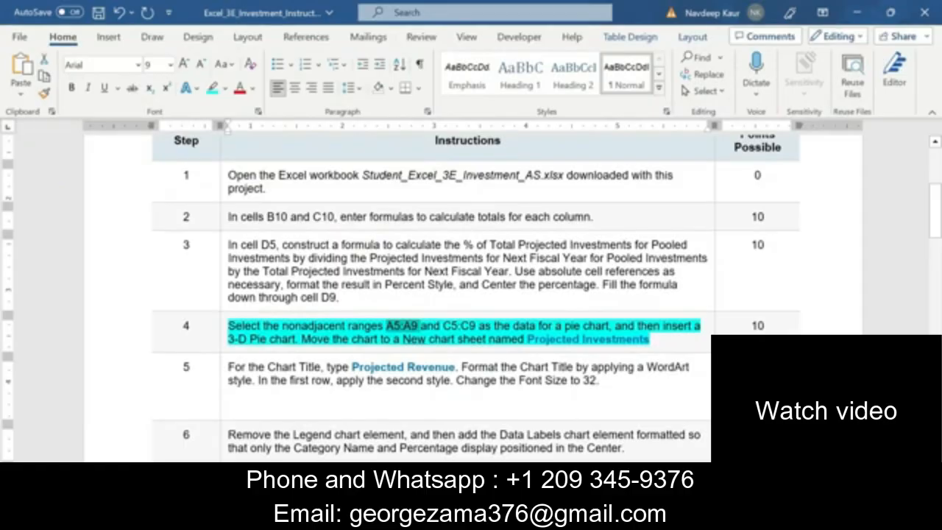
key(alt+Tab)
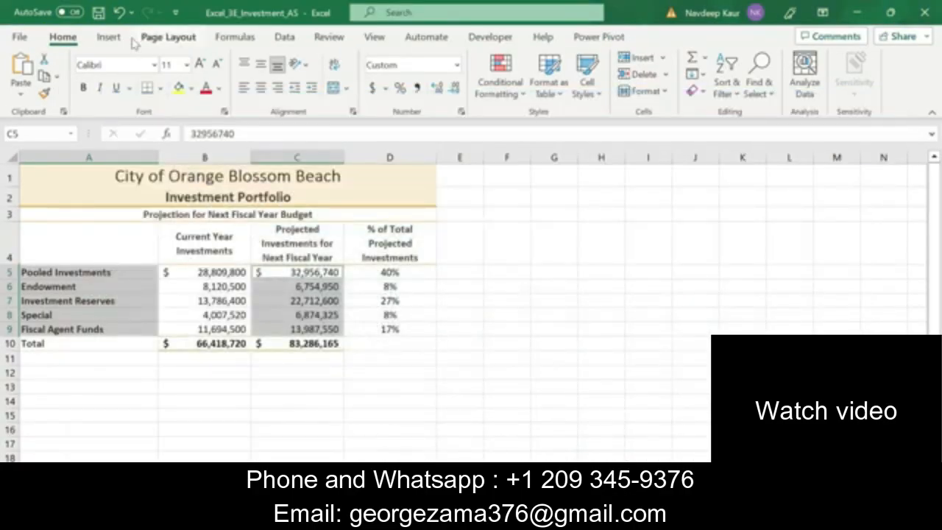
click(108, 37)
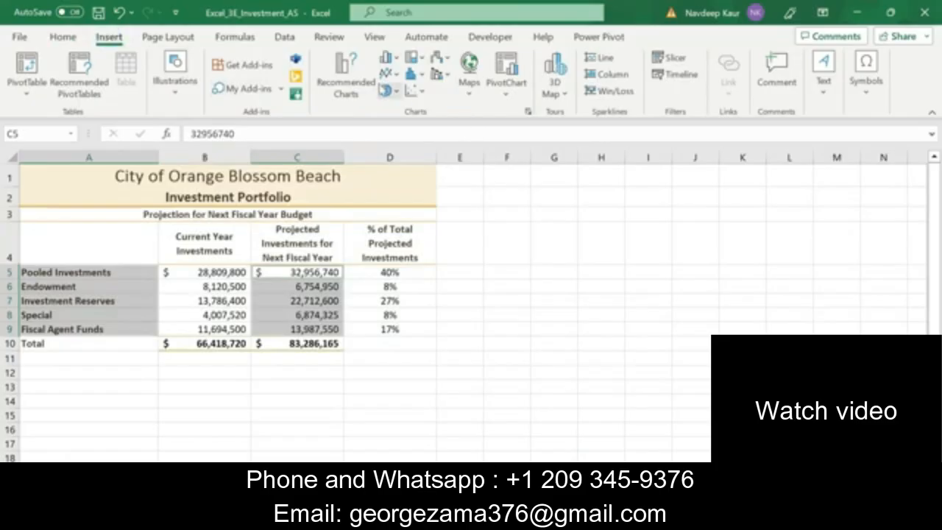
click(396, 92)
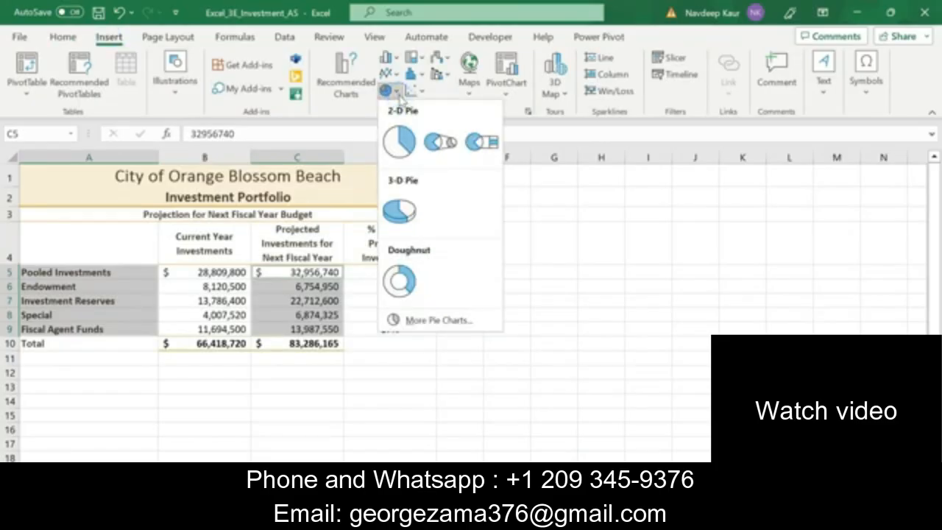
click(410, 212)
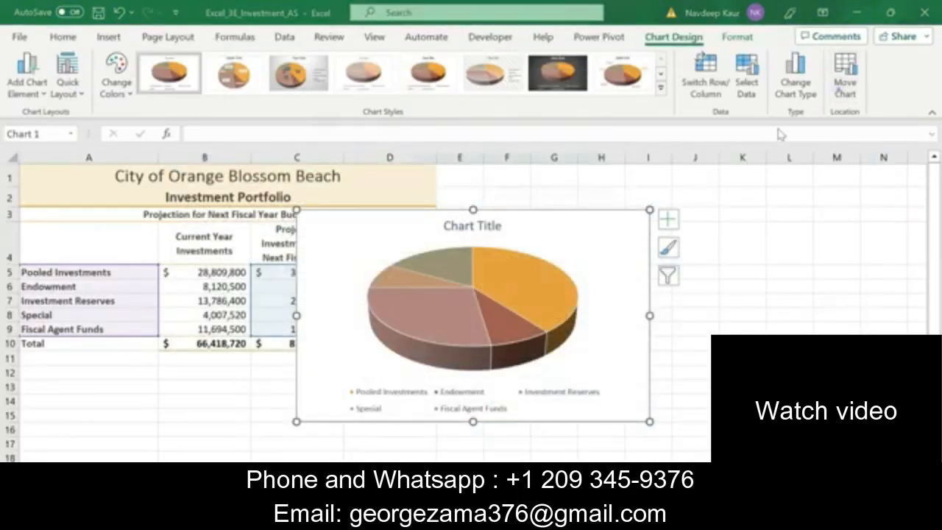
Move the pie chart to a new chart sheet named Projected Investments
click(842, 82)
click(370, 119)
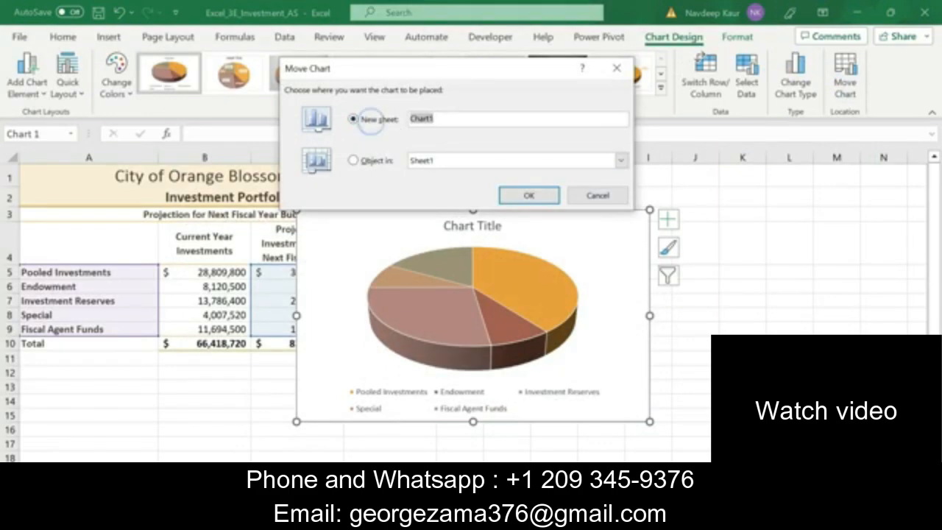
text(Proj)
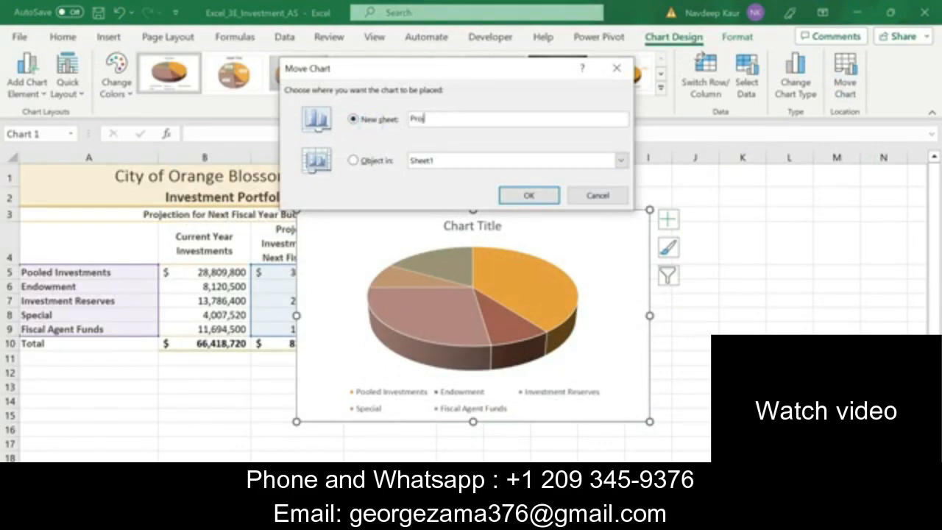
text(ected E)
text(nvestments)
key(Return)
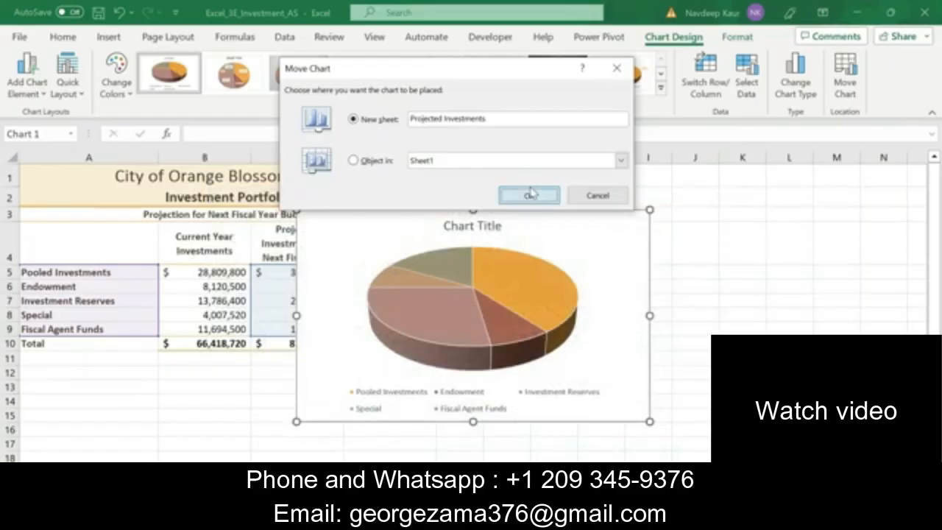
click(532, 193)
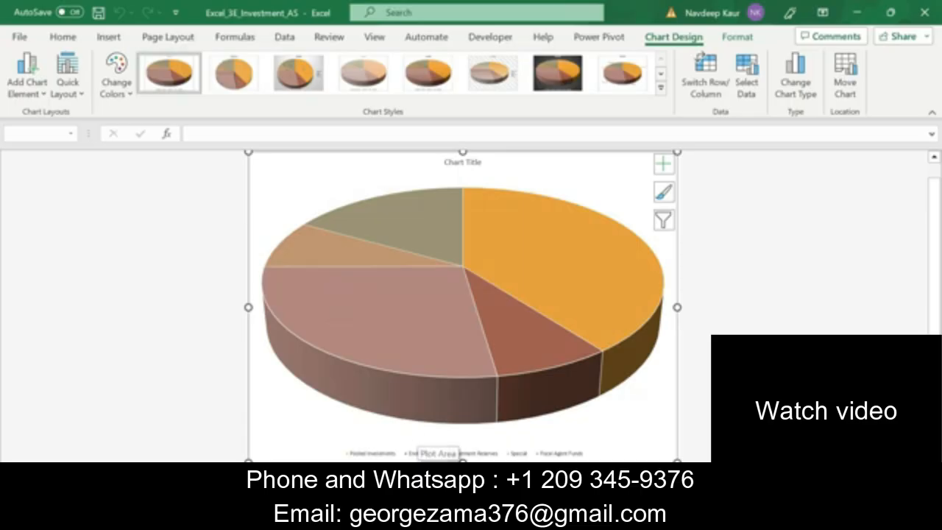
Return to the Word instructions and remove the turquoise highlight from the step 4 instruction
key(alt+Tab)
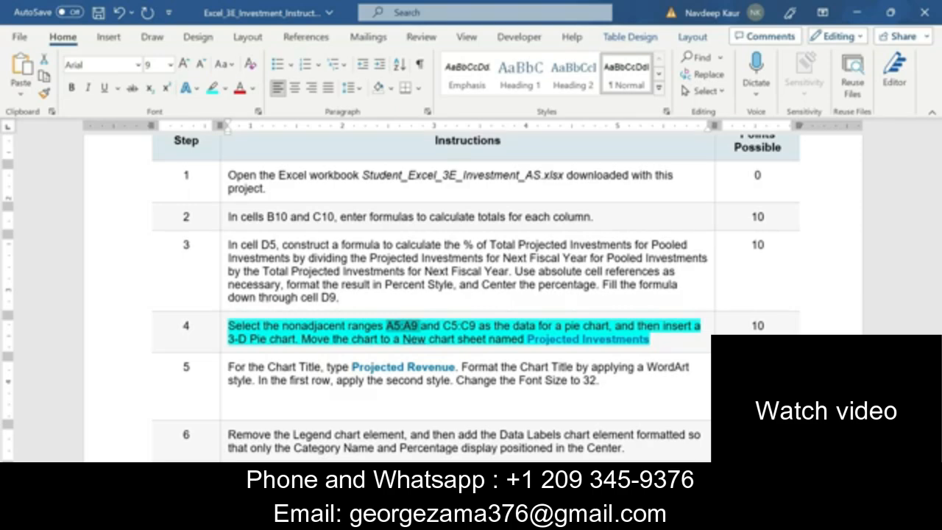
drag(651, 339, 229, 326)
click(308, 305)
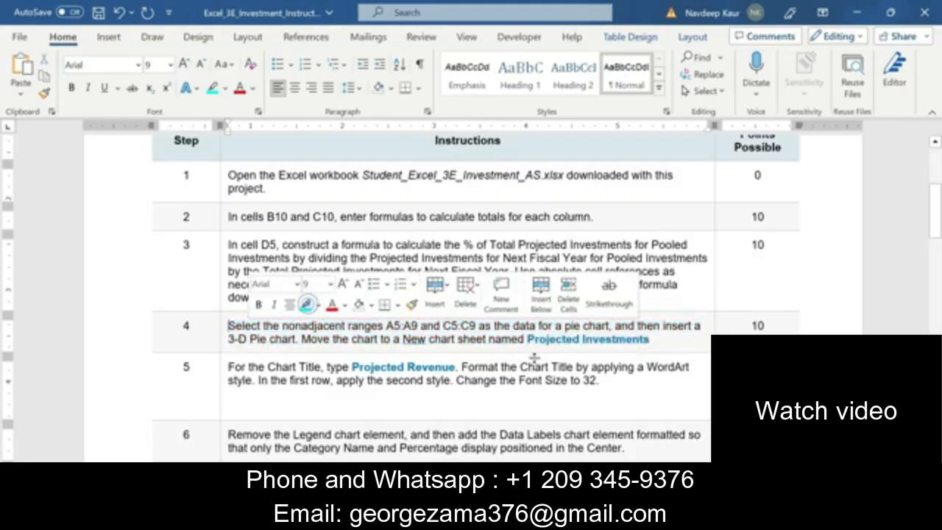
click(663, 338)
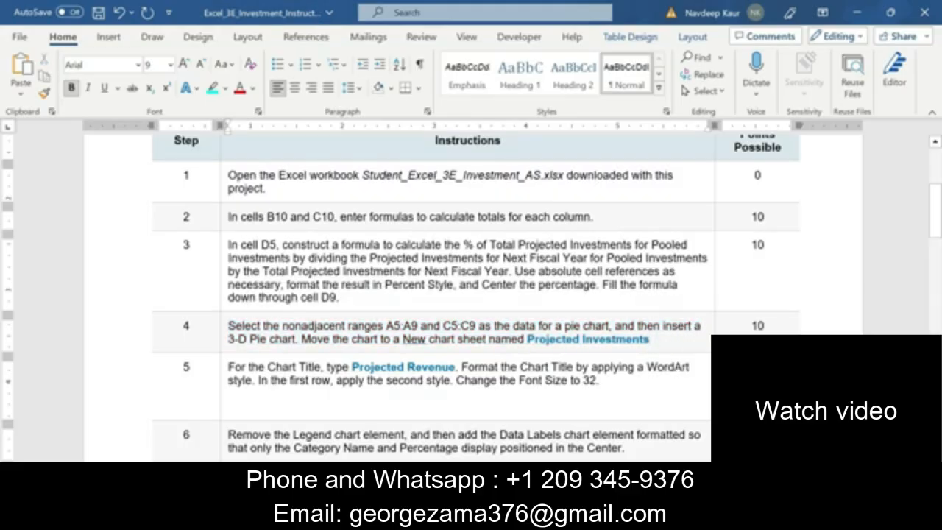